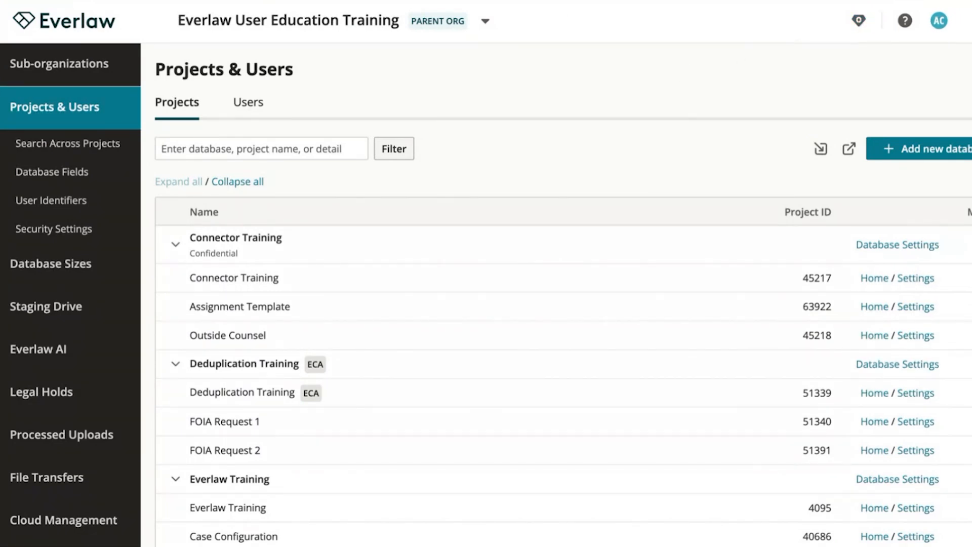
# - Create a folder named "My New Folder" in the organization's Staging Drive
pyautogui.click(48, 309)
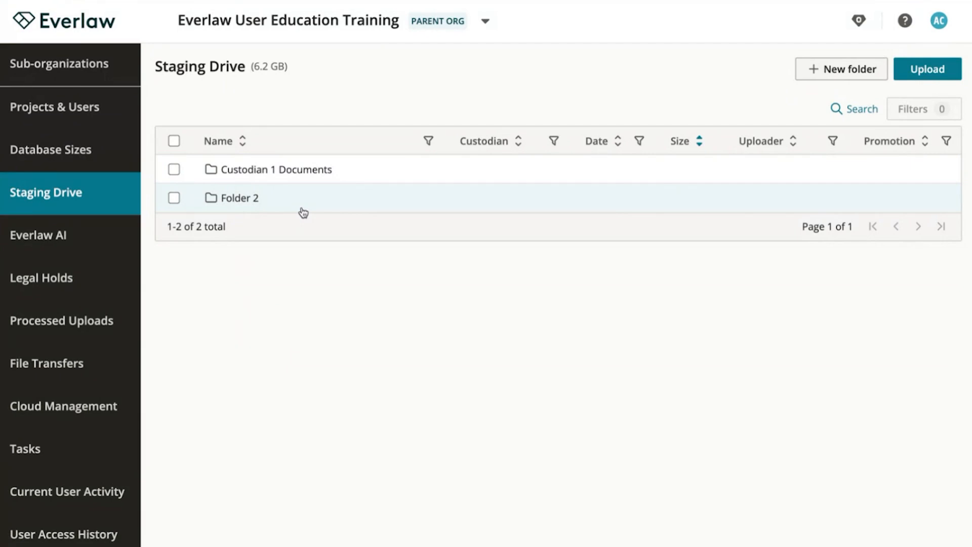
pyautogui.click(833, 71)
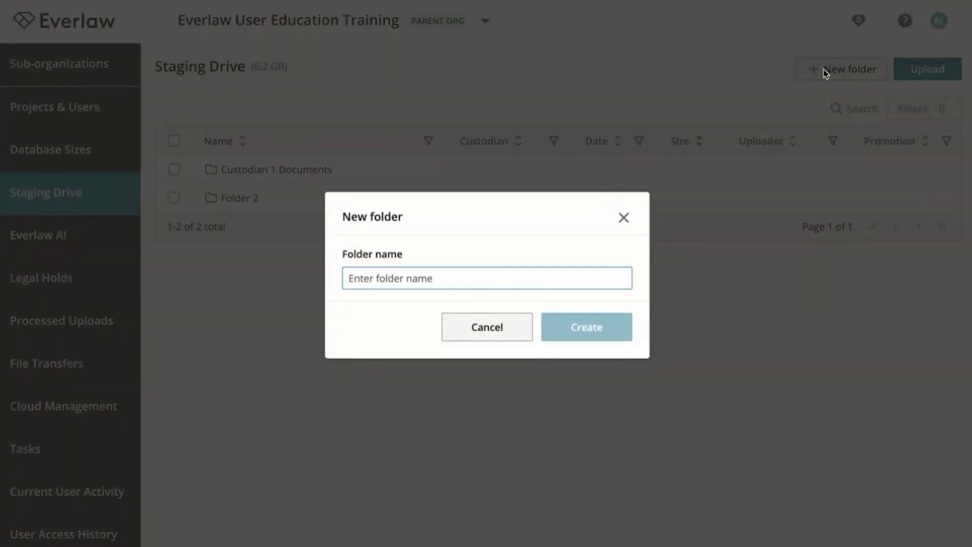
pyautogui.write('My New')
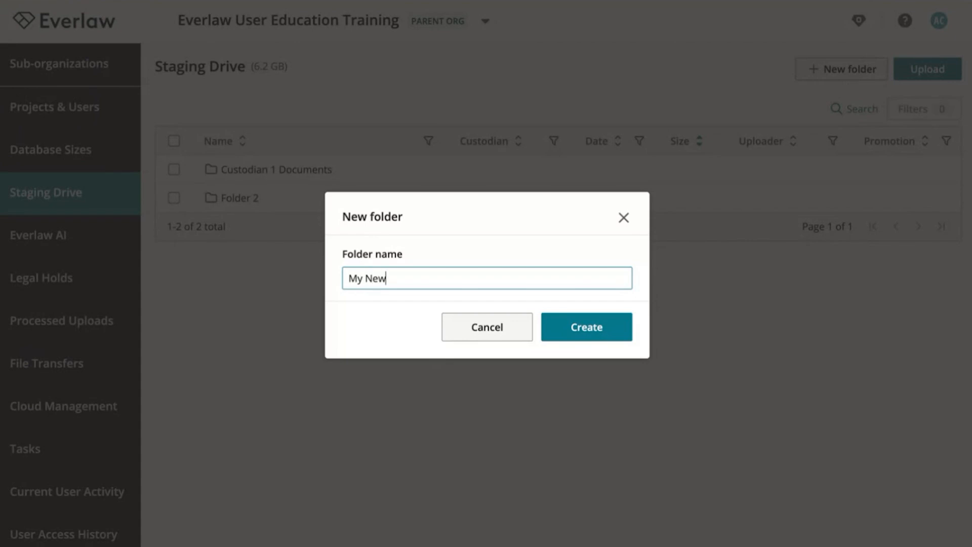
pyautogui.write(' FOl')
pyautogui.press('BackSpace')
pyautogui.press('BackSpace')
pyautogui.write('older')
pyautogui.click(593, 329)
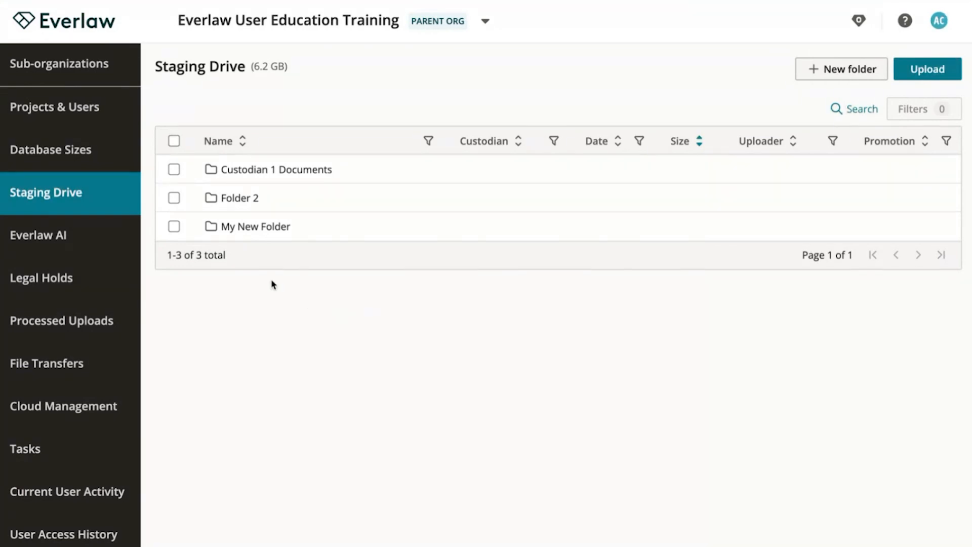
# - Look inside the Custodian 1 Documents folder and at the Staging Drive's upload dialog, without uploading any files
pyautogui.click(250, 172)
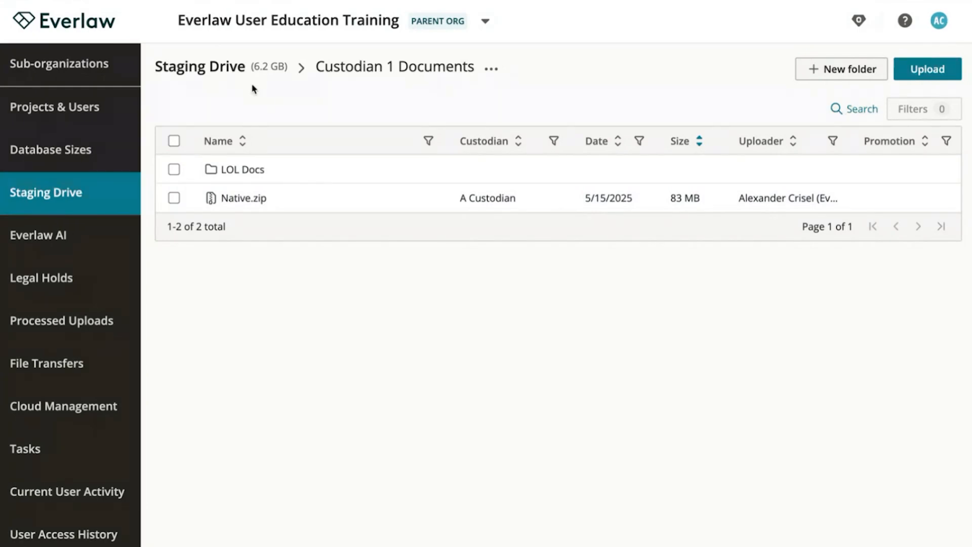
pyautogui.click(214, 75)
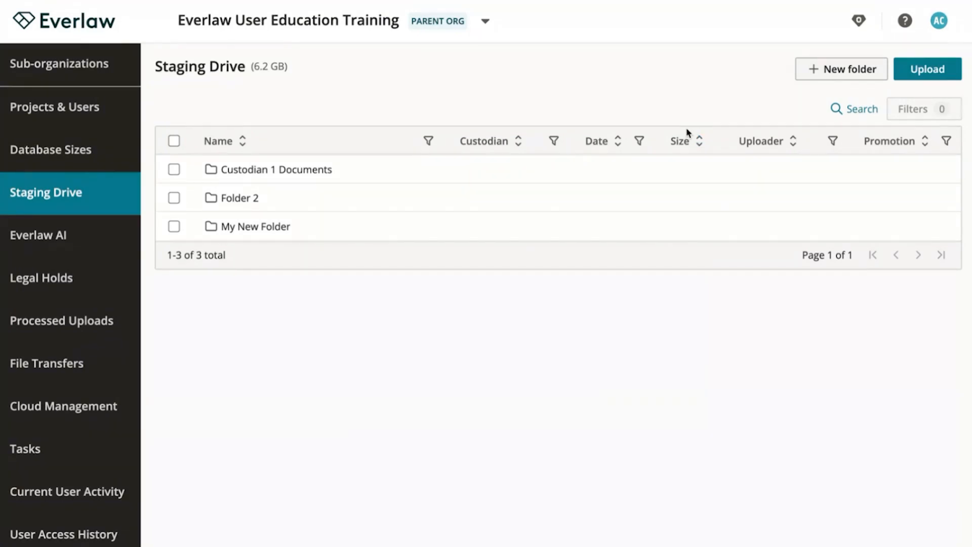
pyautogui.click(930, 71)
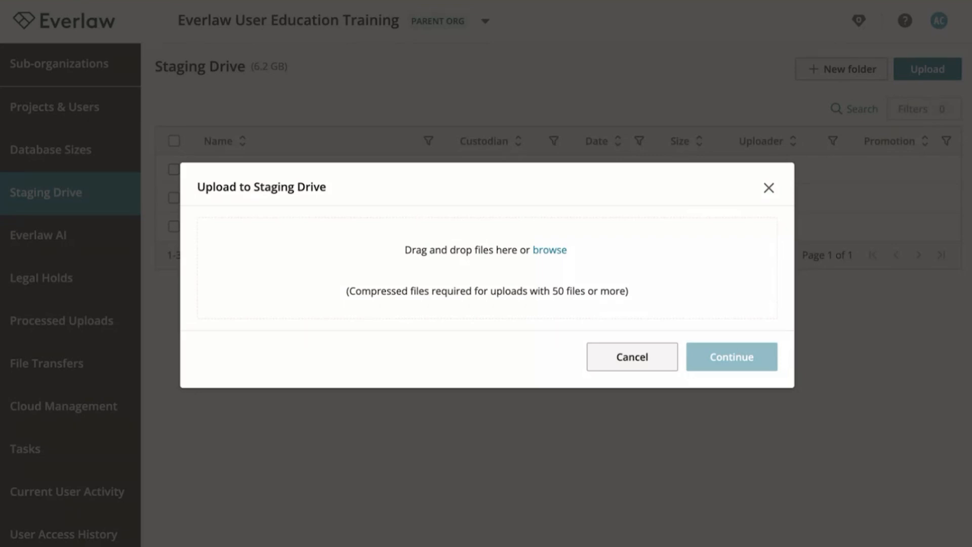
pyautogui.click(769, 188)
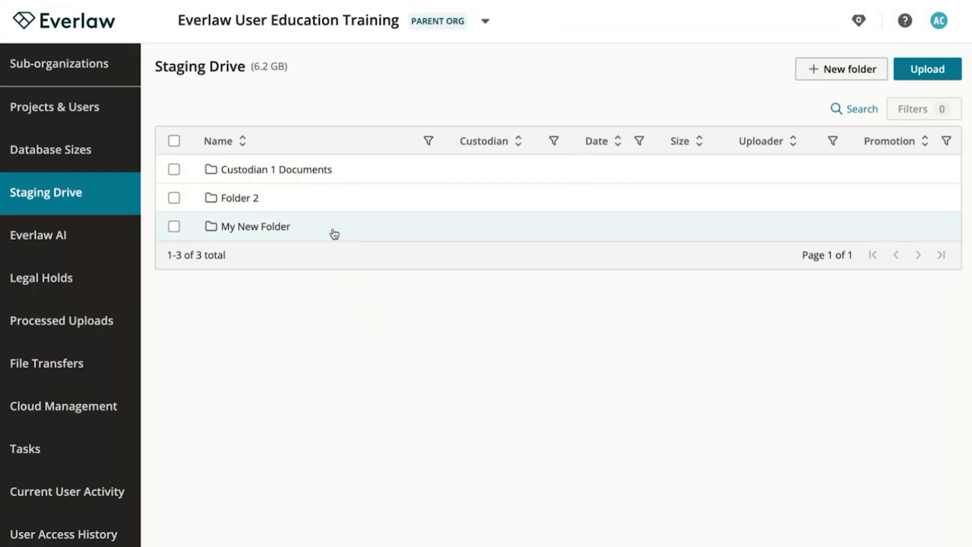
# - Select Native.zip in the Custodian 1 Documents folder, review the file confirmation for promoting it, and close the dialog without promoting
pyautogui.click(258, 173)
pyautogui.click(174, 200)
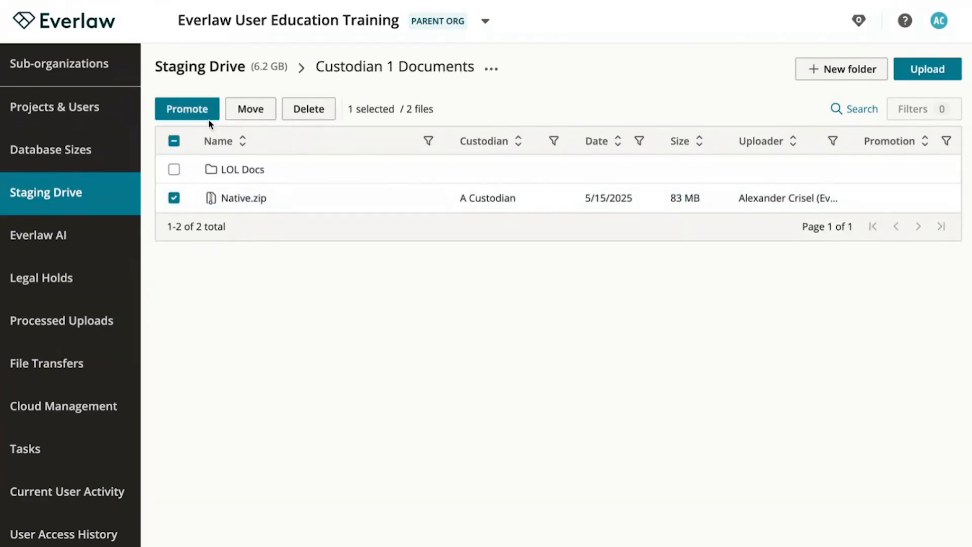
pyautogui.click(191, 111)
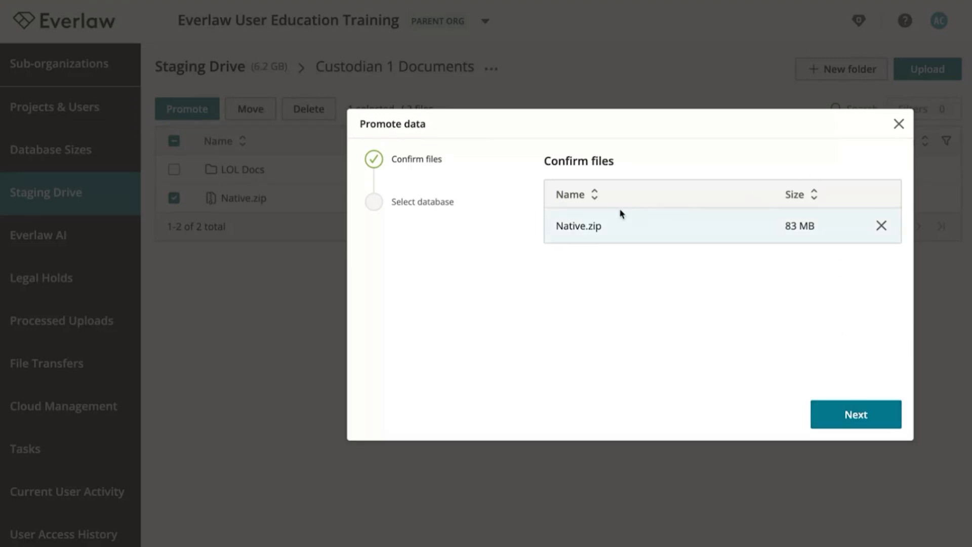
pyautogui.moveTo(683, 124); pyautogui.dragTo(626, 107)
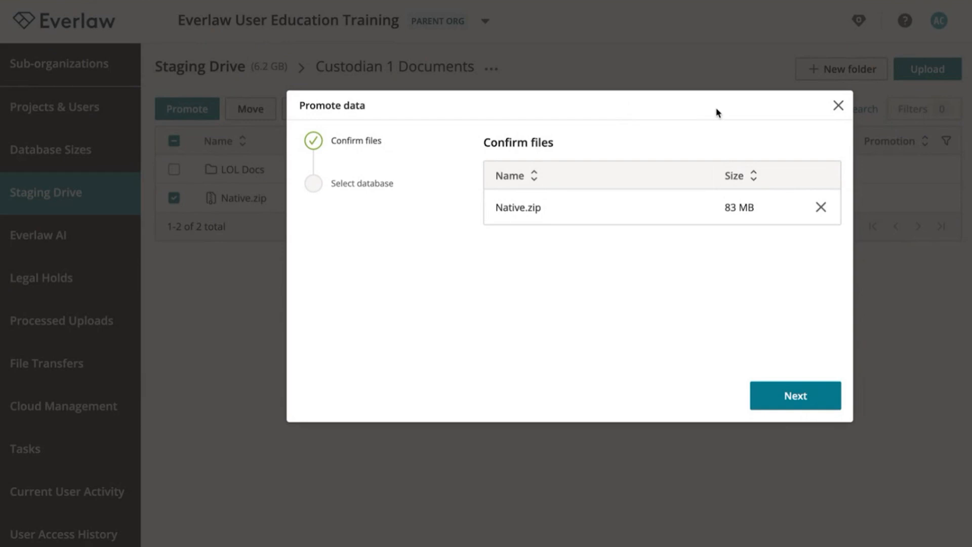
pyautogui.click(838, 106)
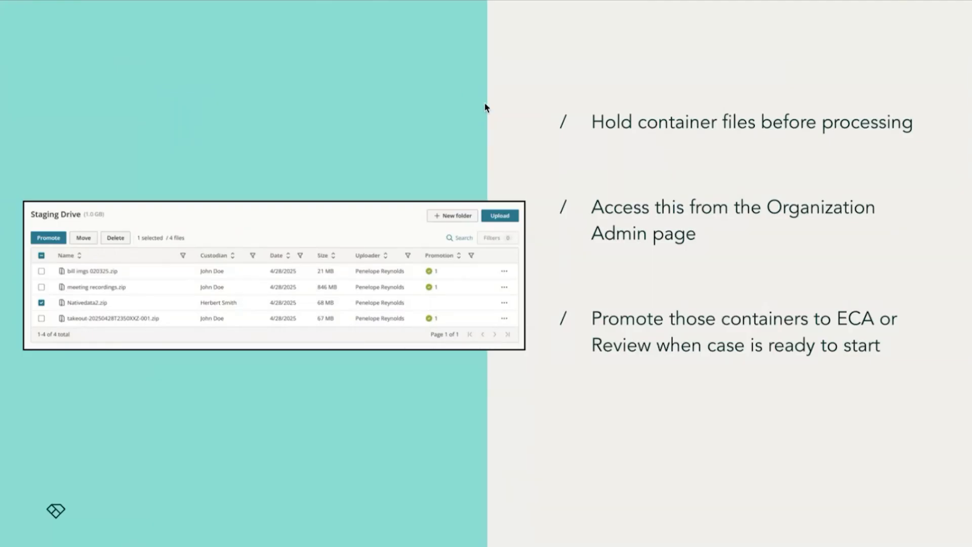
pyautogui.press('Right')
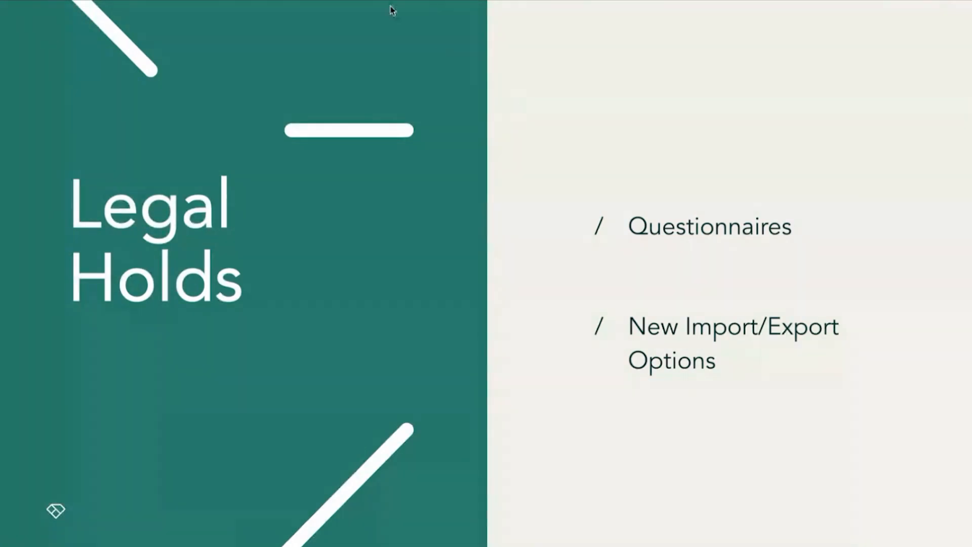
pyautogui.click(662, 202)
pyautogui.press('Left')
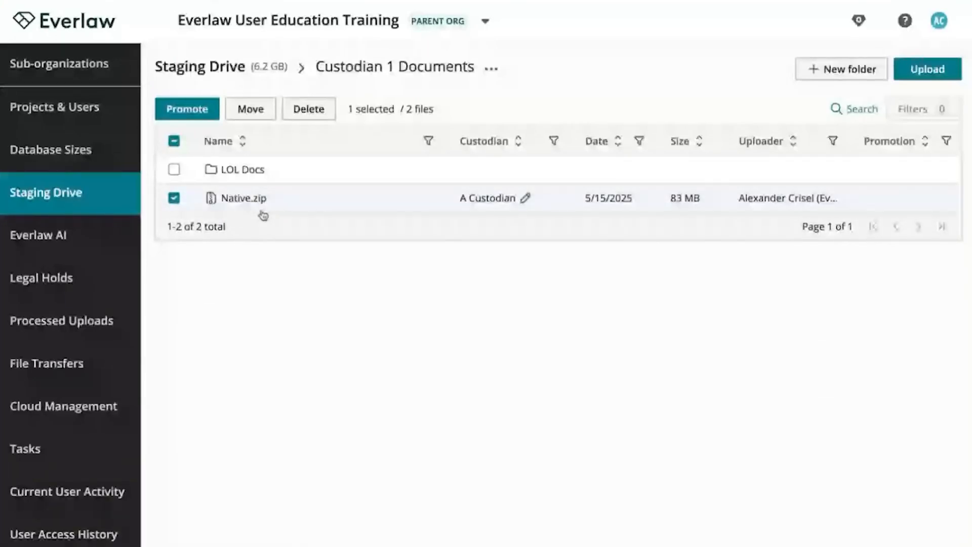
# - Begin a new hold notice in the organization's Legal Holds, assigned to the existing Everlaw Training database
pyautogui.click(36, 278)
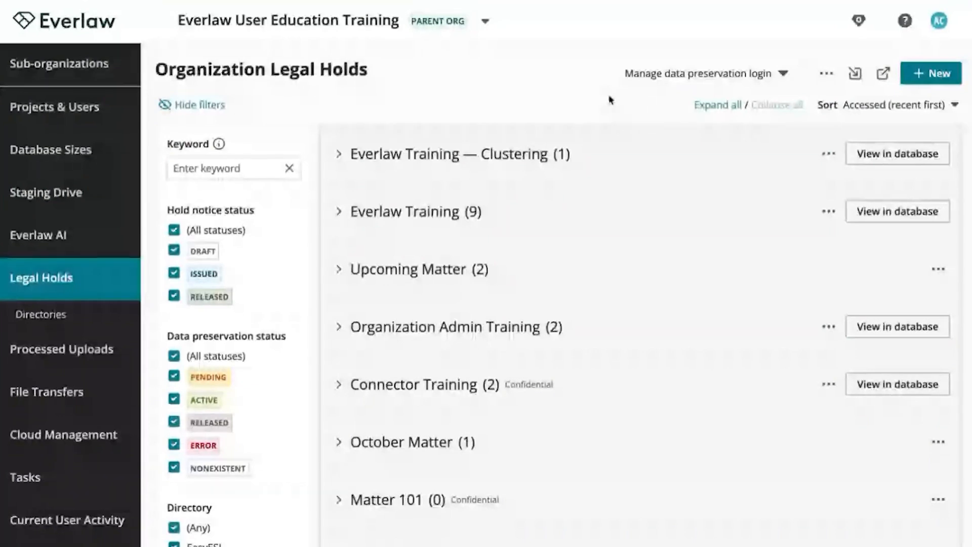
pyautogui.click(935, 75)
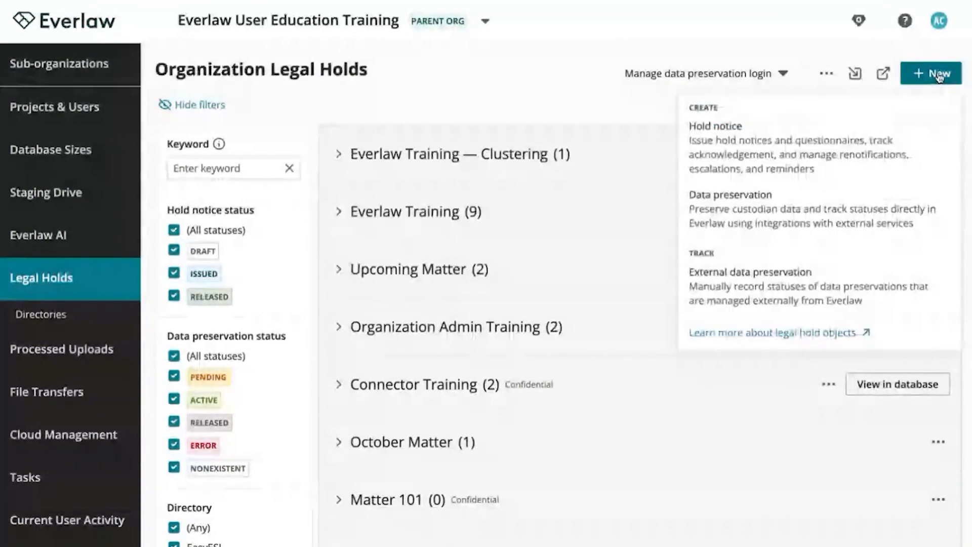
pyautogui.click(772, 143)
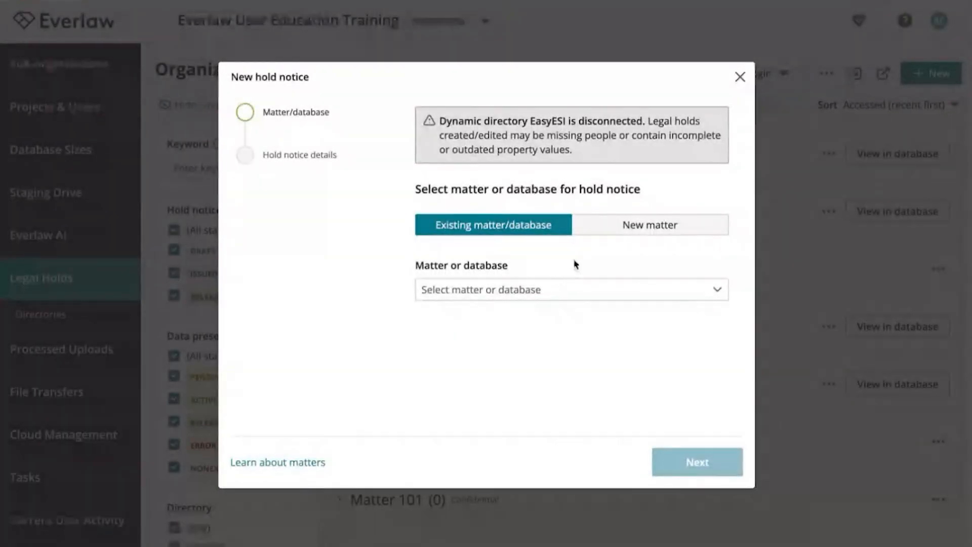
pyautogui.click(714, 291)
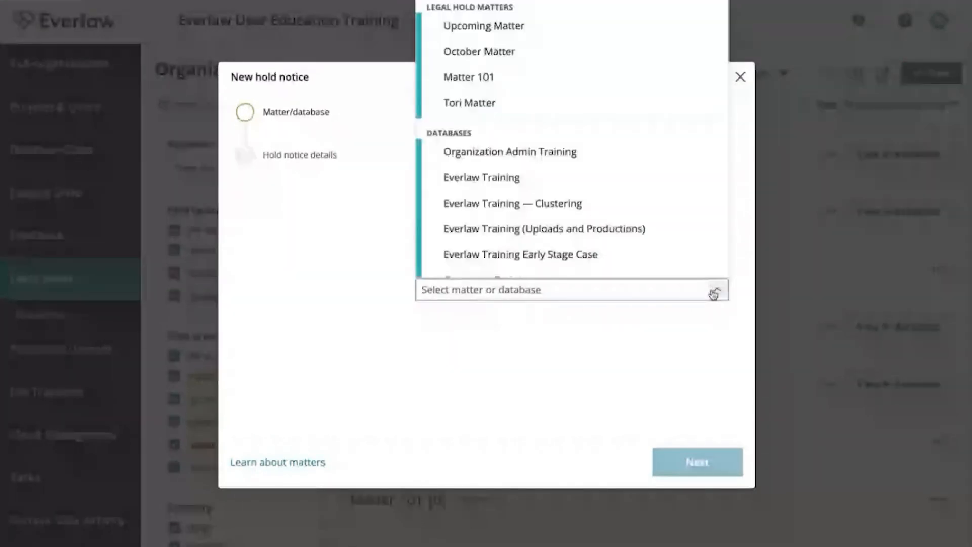
pyautogui.click(603, 185)
pyautogui.click(696, 461)
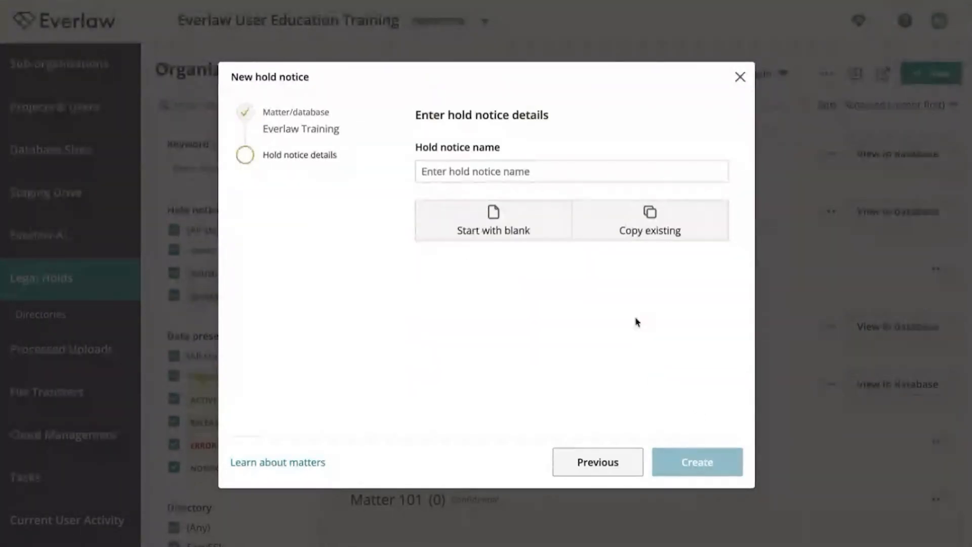
# - Name the hold notice with the issuer's first name in the possessive followed by "Hold", and create it from blank
pyautogui.click(515, 172)
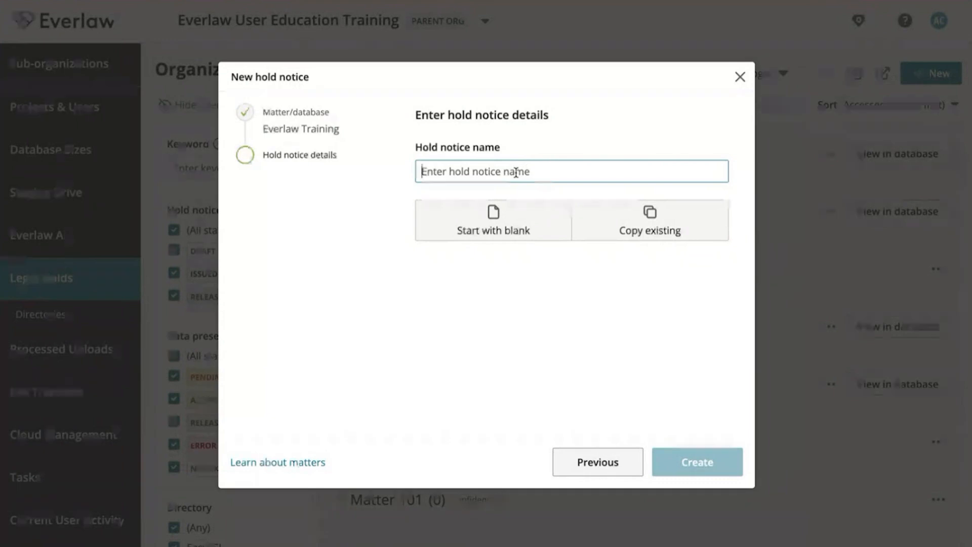
pyautogui.write("Alex's Hold")
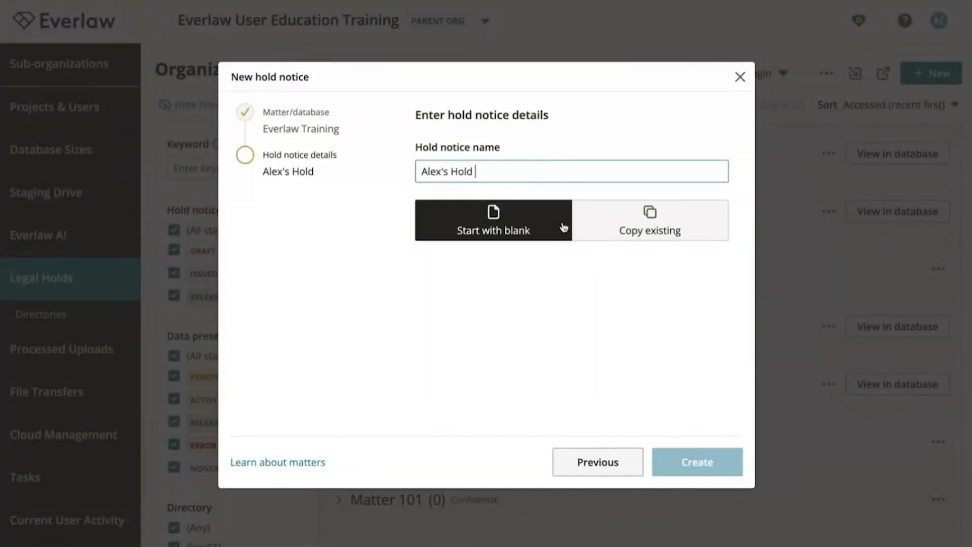
pyautogui.click(527, 234)
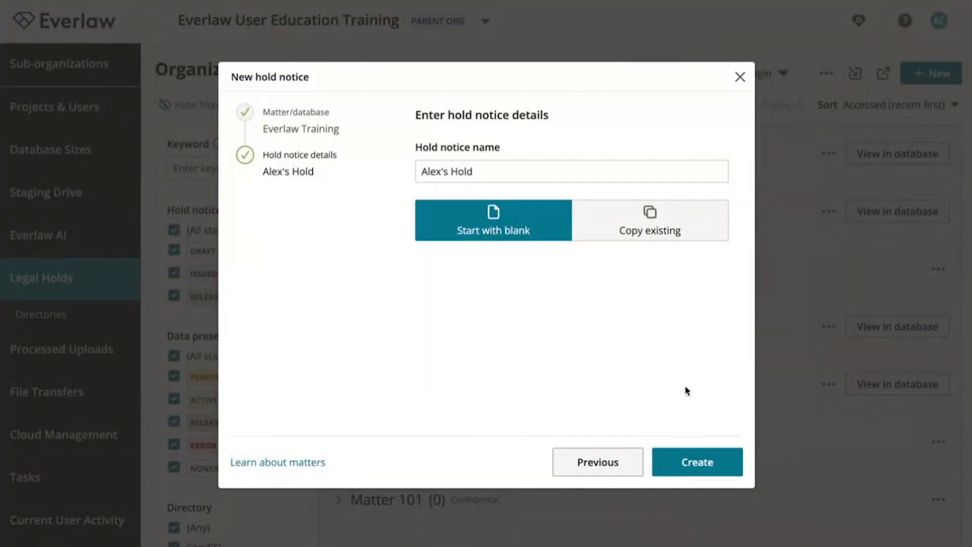
pyautogui.click(697, 462)
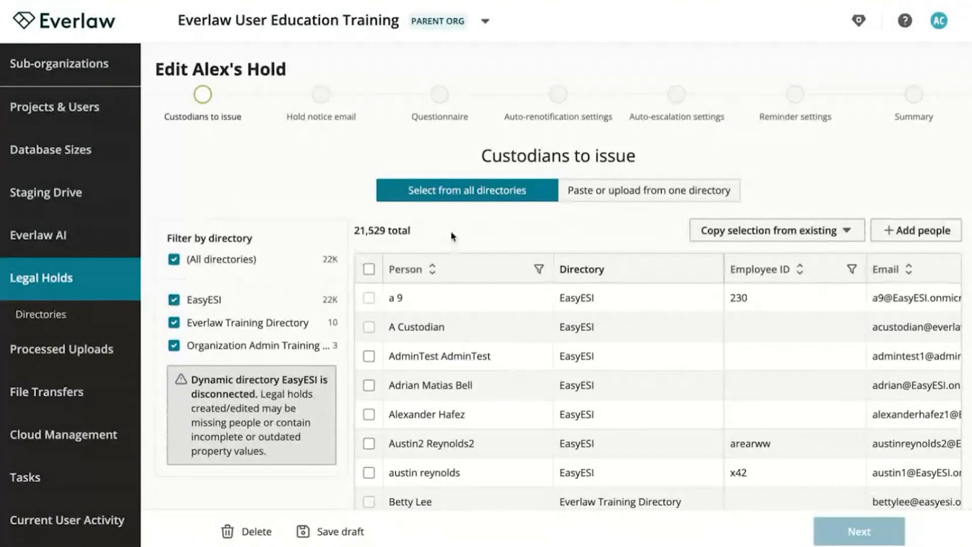
# - Select the third, fourth and fifth people listed as custodians to issue, and proceed to the hold notice email
pyautogui.click(369, 356)
pyautogui.click(369, 384)
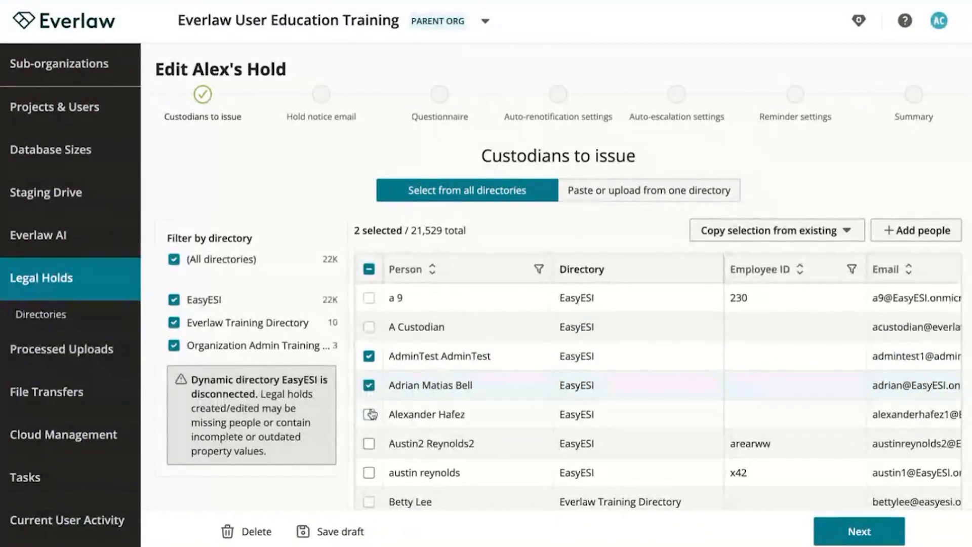
pyautogui.click(369, 414)
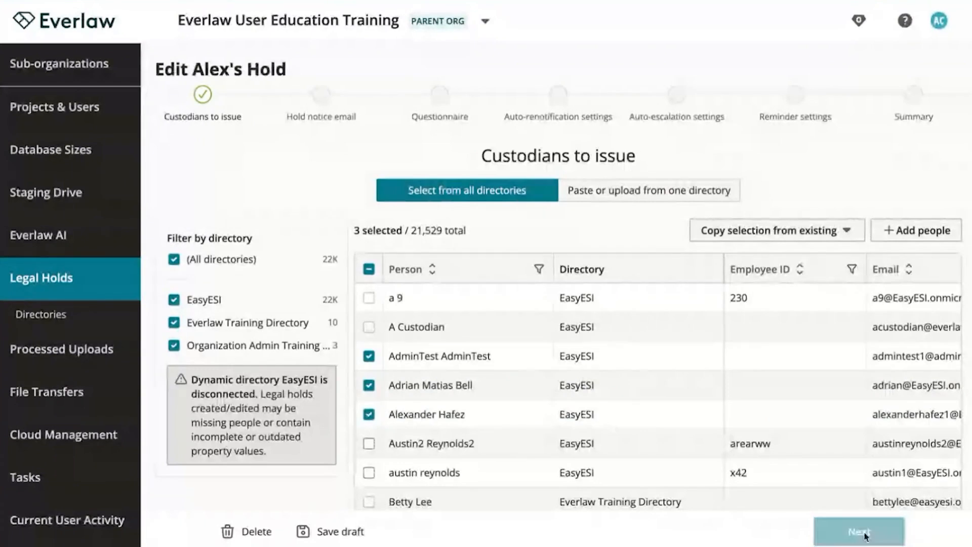
pyautogui.click(864, 533)
# - Write "You're under a hold" as the hold notice email's content and finish editing
pyautogui.scroll(-3, 747, 426)
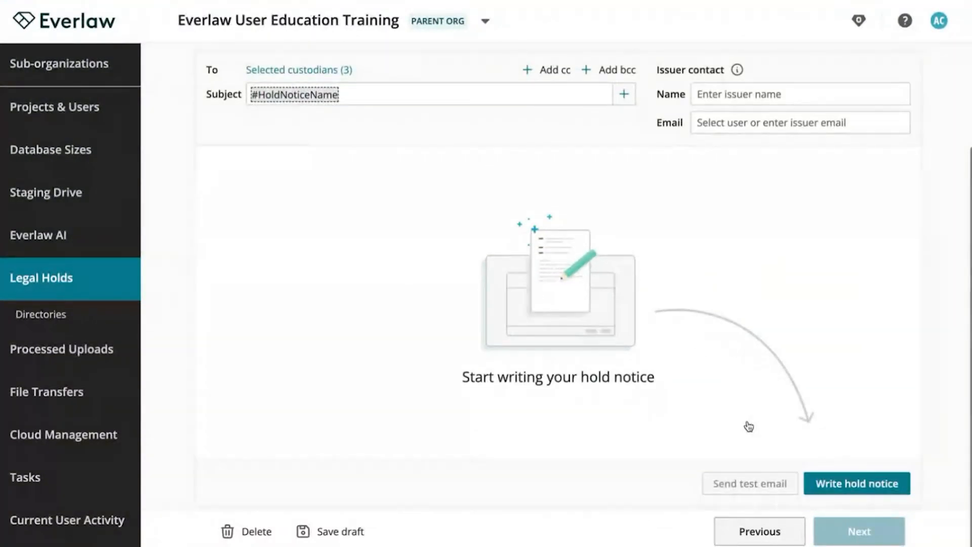
pyautogui.click(853, 483)
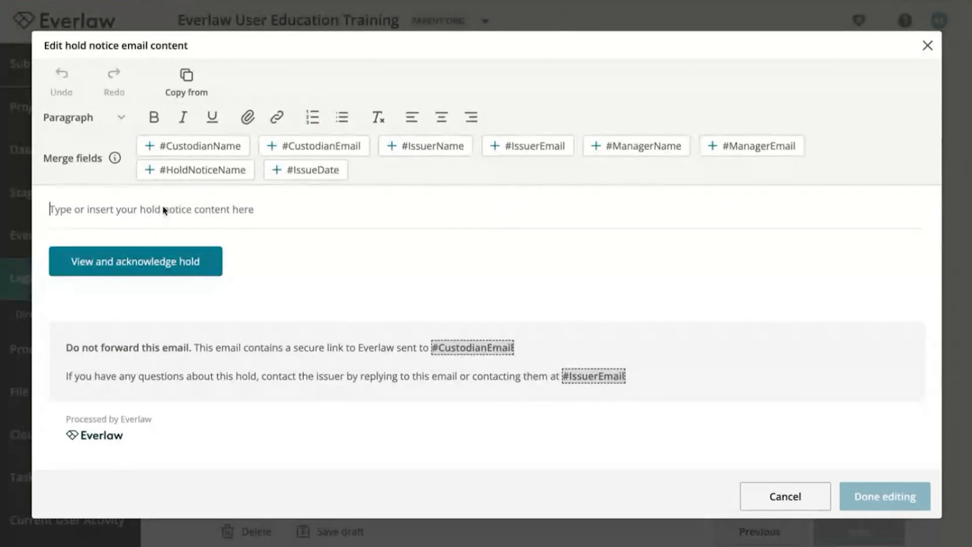
pyautogui.write("You're under a hold")
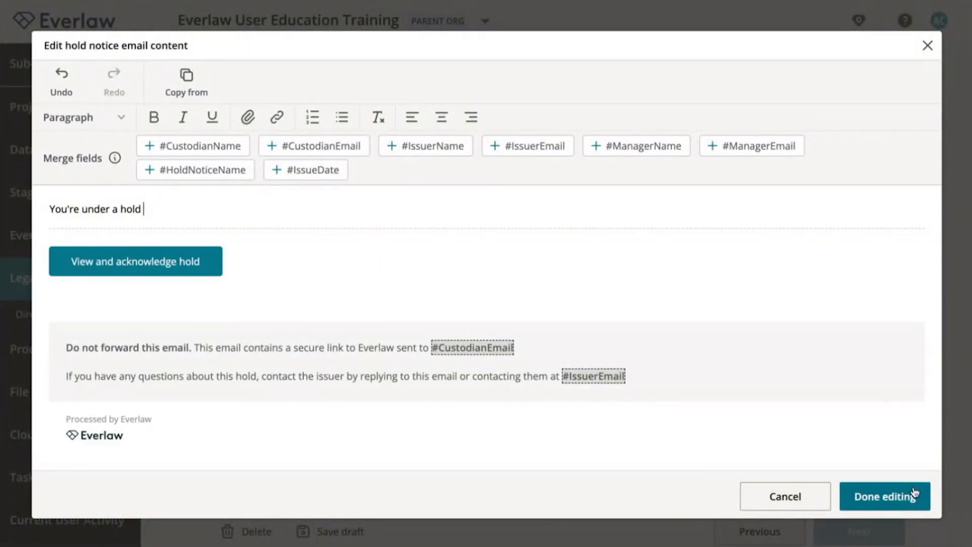
pyautogui.click(914, 492)
# - Fill in the issuer contact's email from the user list and the issuer's first name, and proceed to the questionnaire
pyautogui.click(777, 125)
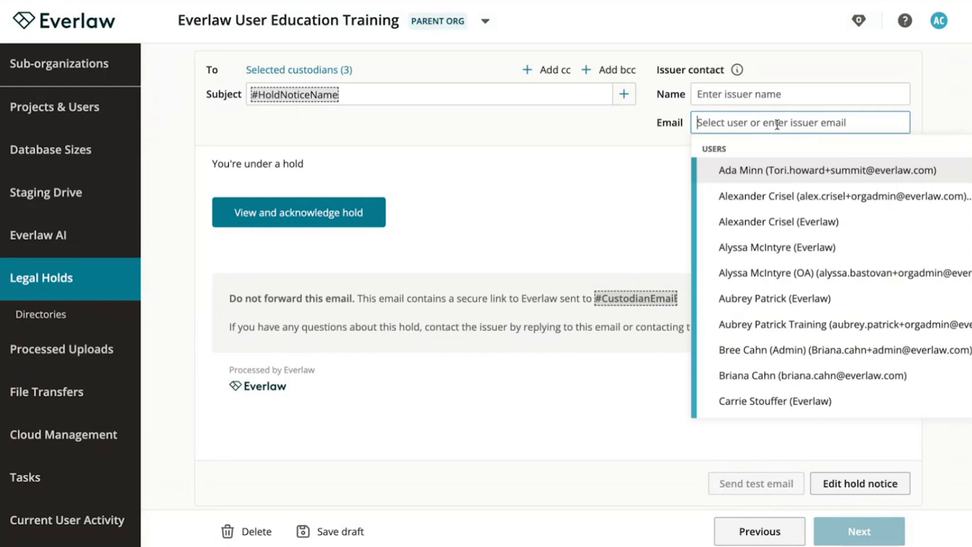
pyautogui.click(807, 198)
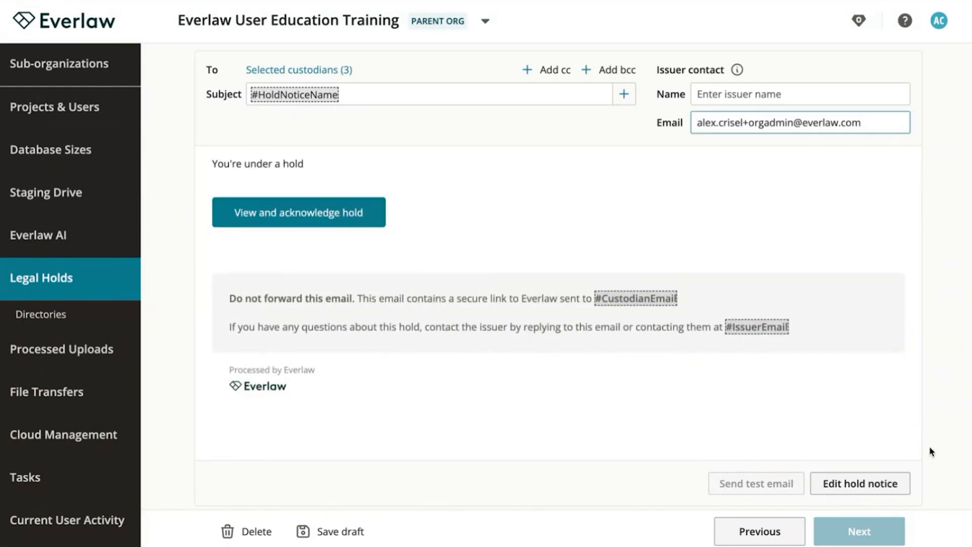
pyautogui.click(767, 96)
pyautogui.write('Alex')
pyautogui.click(858, 533)
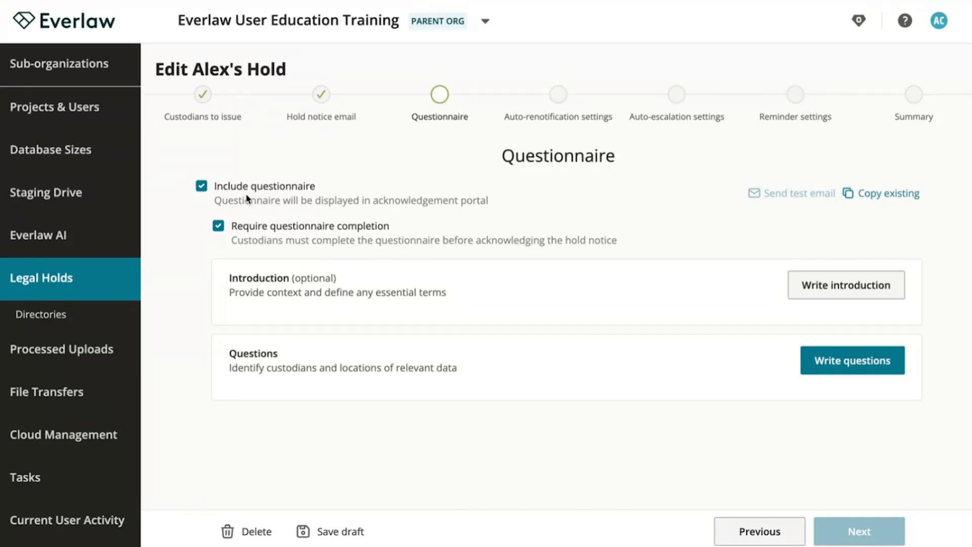
# - Keep the questionnaire included with completion required, and add a multiple-choice question on its first page
pyautogui.click(201, 187)
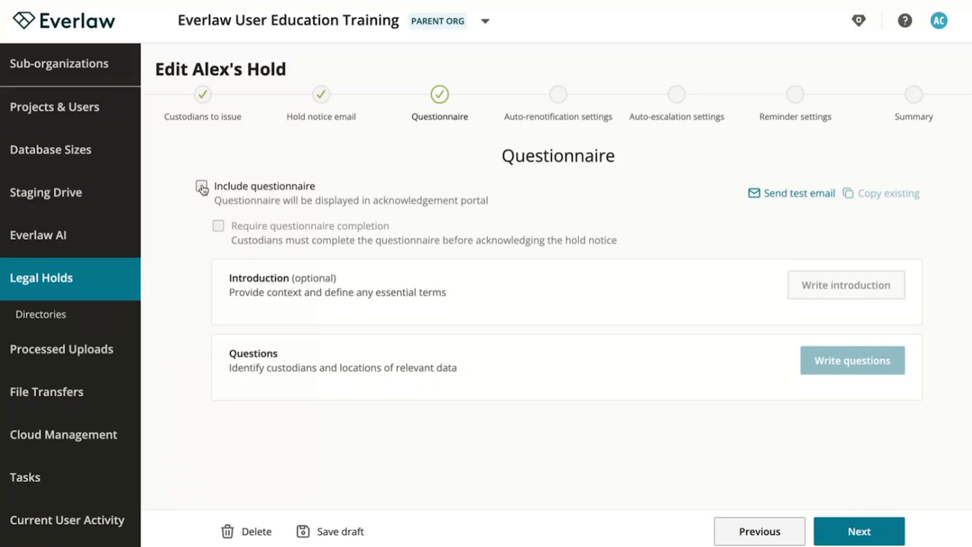
pyautogui.click(202, 187)
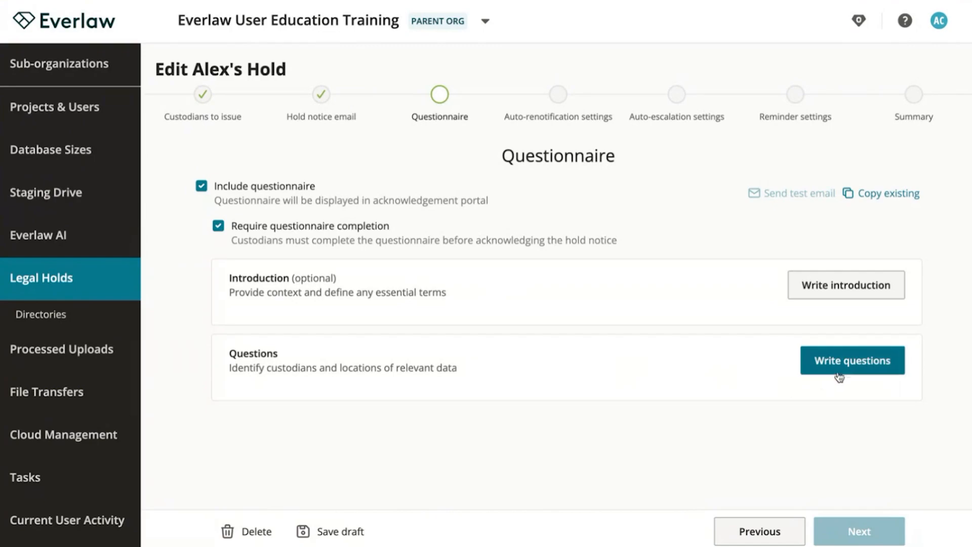
pyautogui.click(854, 366)
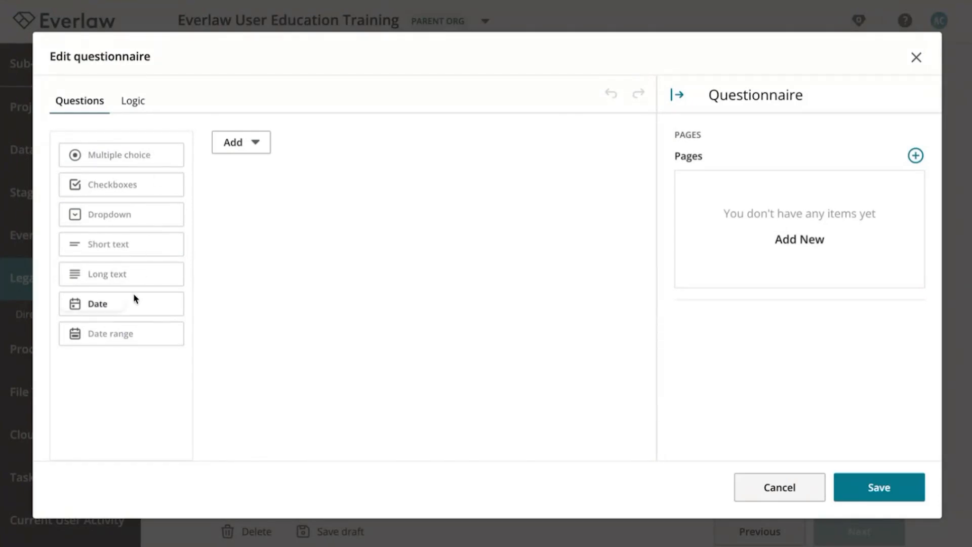
pyautogui.click(128, 157)
pyautogui.click(259, 179)
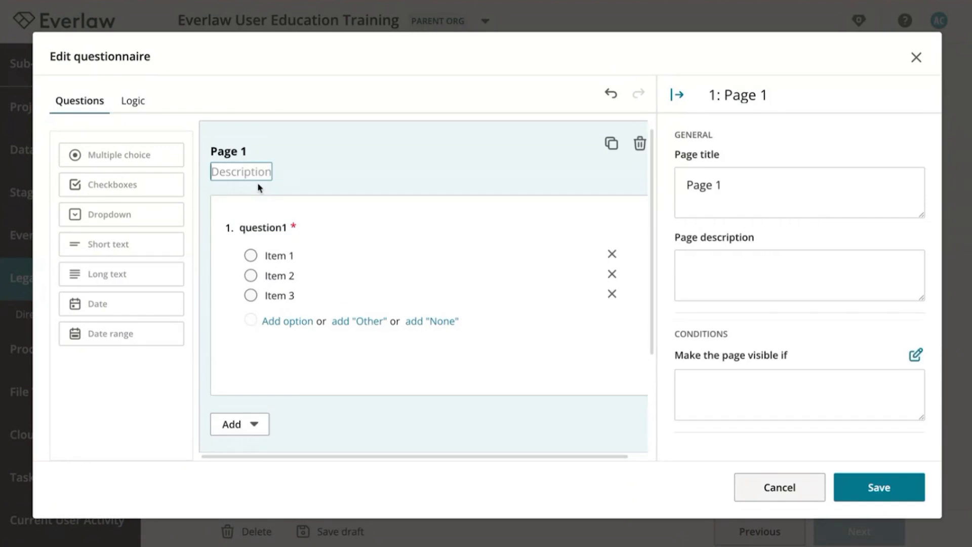
# - Add a required checkboxes question titled "Where did you access this data" to the questionnaire's first page
pyautogui.click(141, 186)
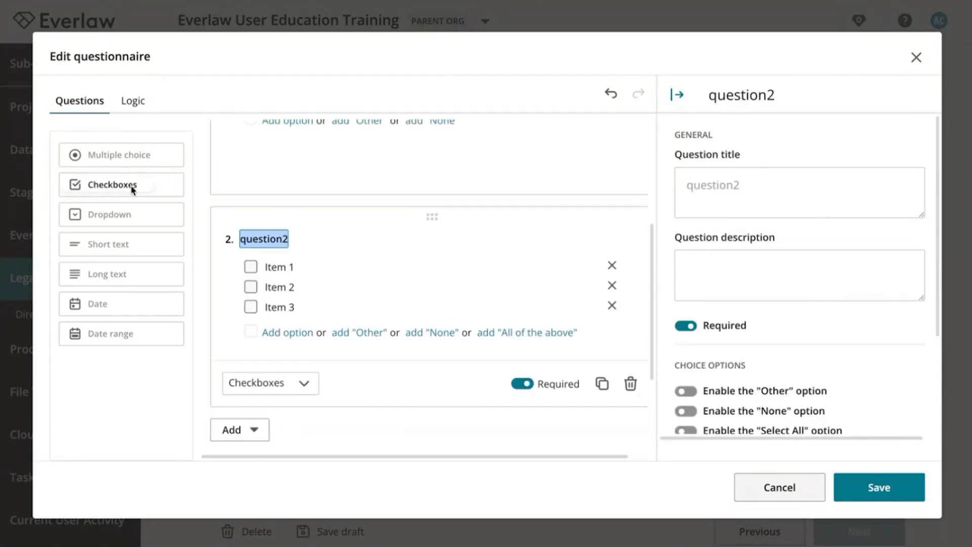
pyautogui.write('Where dod')
pyautogui.press('BackSpace')
pyautogui.press('BackSpace')
pyautogui.write('id you access this data')
# - Name the checkbox question's three answer options Laptop, Ipad and Phone
pyautogui.click(283, 263)
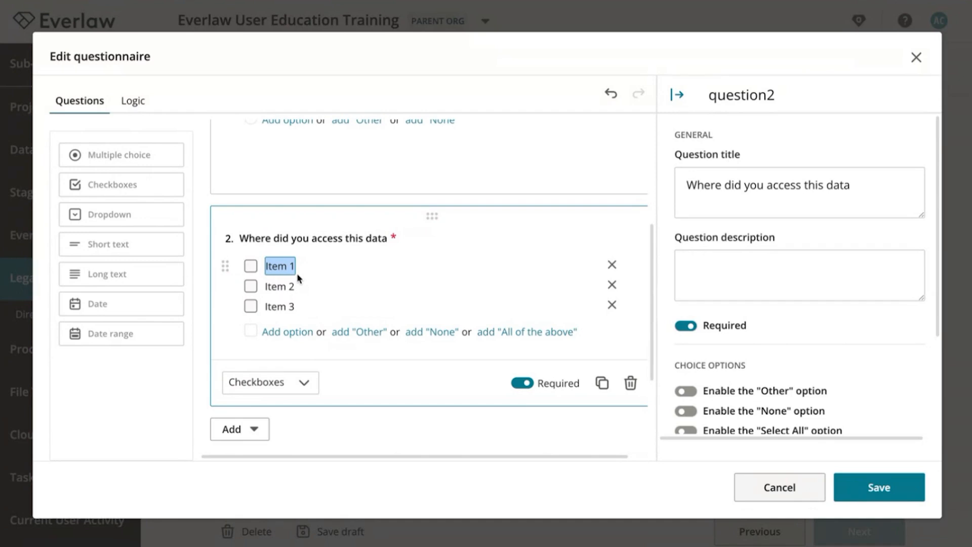
pyautogui.write('Laptop')
pyautogui.click(278, 285)
pyautogui.write('Ipad')
pyautogui.click(287, 305)
pyautogui.write('Phone')
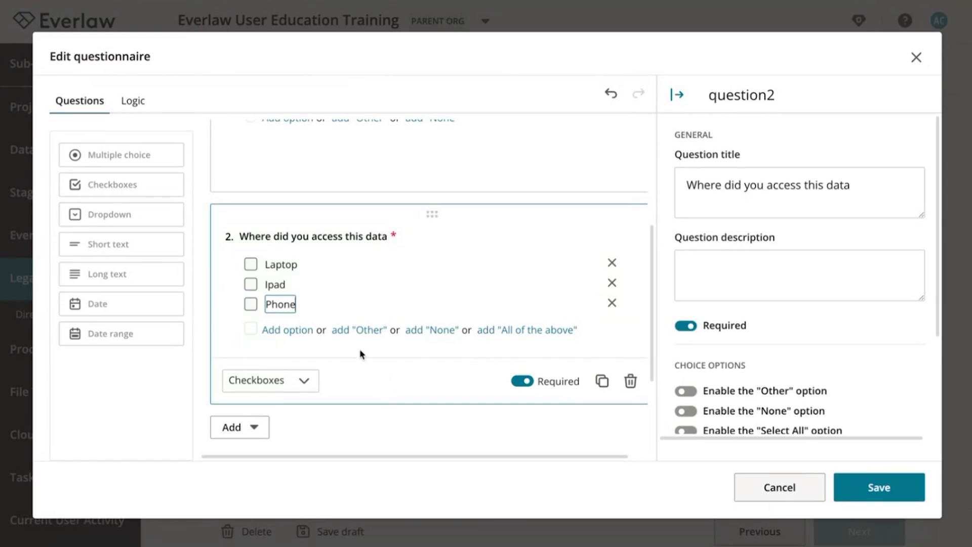
# - Add the "Other", "All of the above" and "None" options to the data access question
pyautogui.click(358, 331)
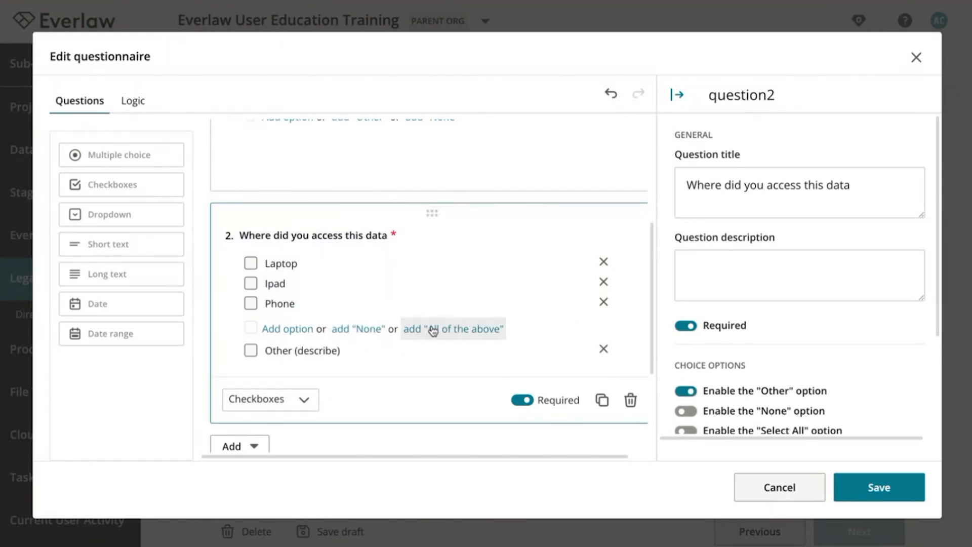
pyautogui.click(433, 330)
pyautogui.click(373, 349)
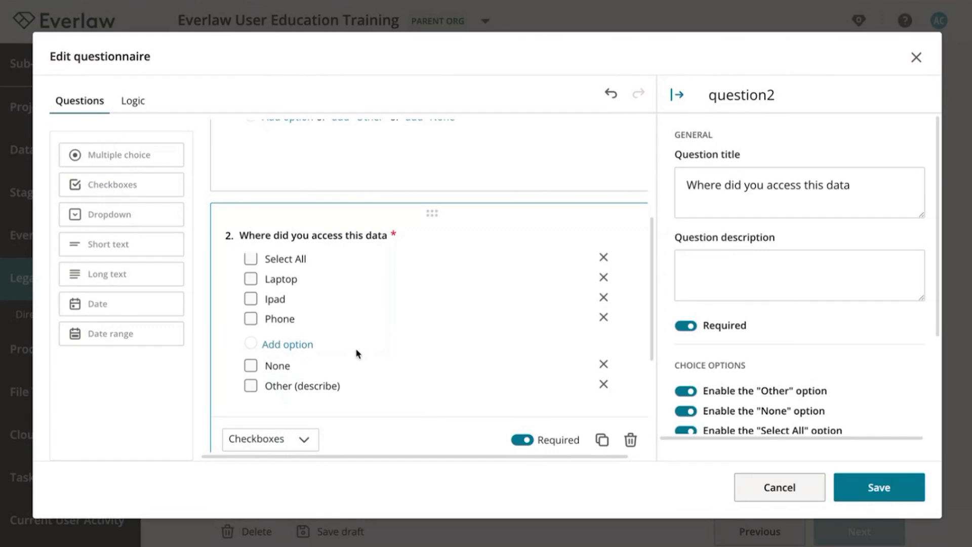
# - Add a short text question below the checkbox question and look through its settings
pyautogui.scroll(-2, 453, 369)
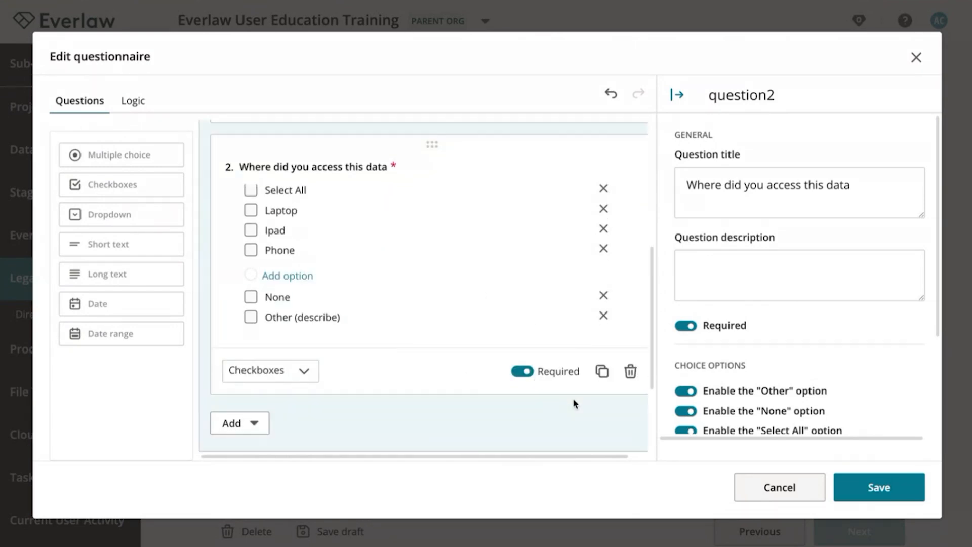
pyautogui.scroll(-1, 575, 404)
pyautogui.click(244, 393)
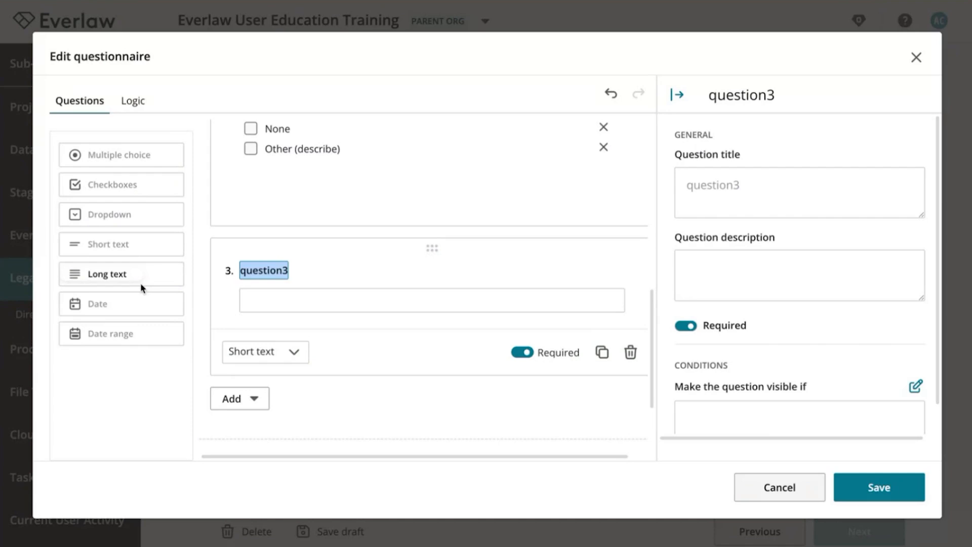
pyautogui.scroll(-1, 759, 238)
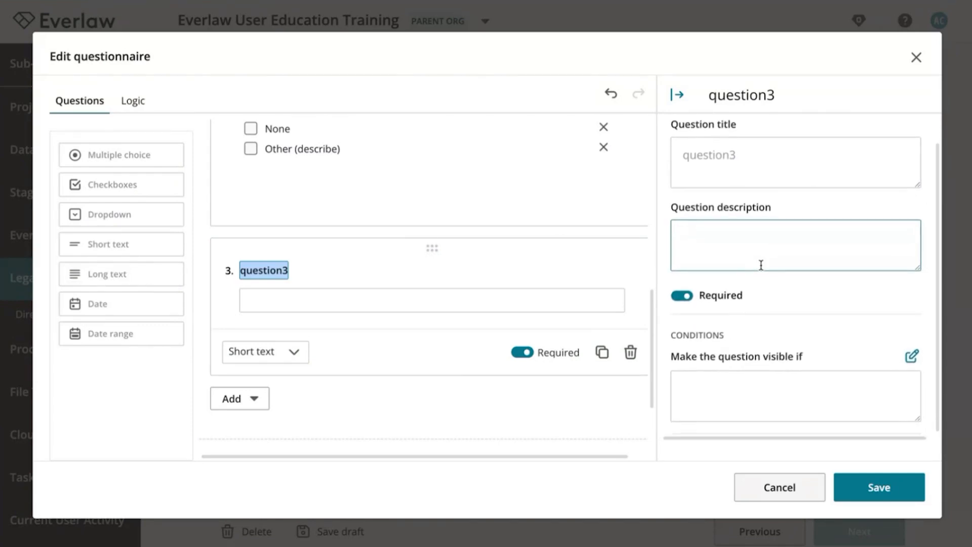
pyautogui.scroll(1, 768, 331)
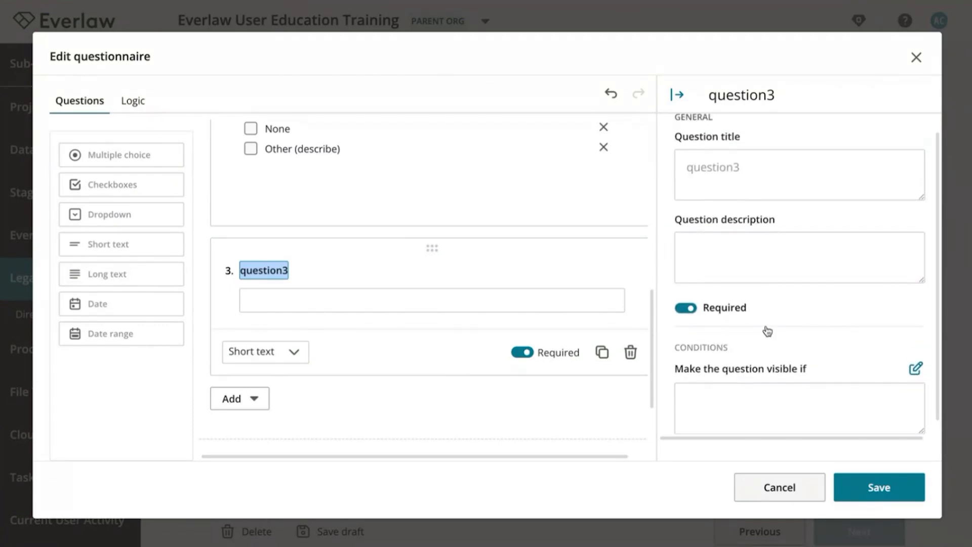
pyautogui.scroll(1, 767, 331)
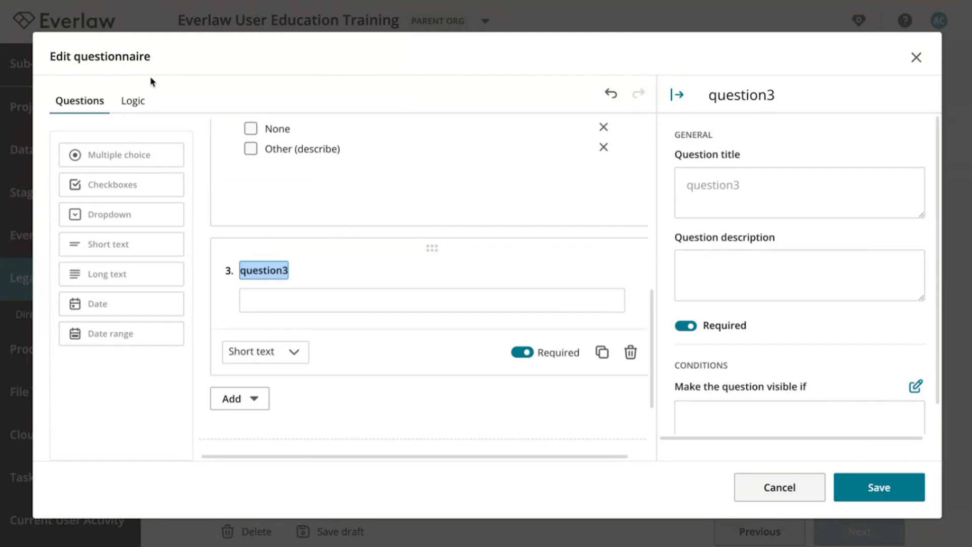
# - Create a logic rule that applies if "Where did you access this data" is any of Laptop or Ipad
pyautogui.click(133, 102)
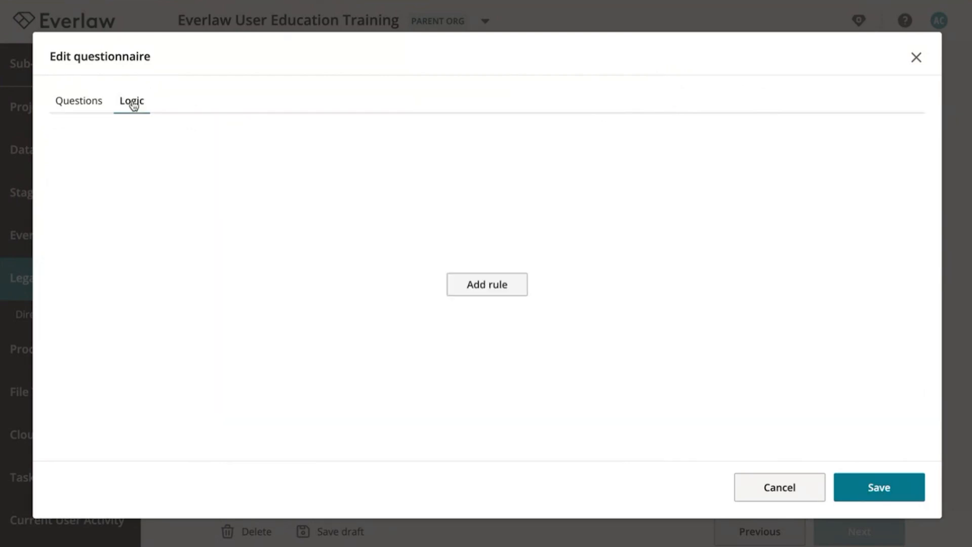
pyautogui.click(495, 288)
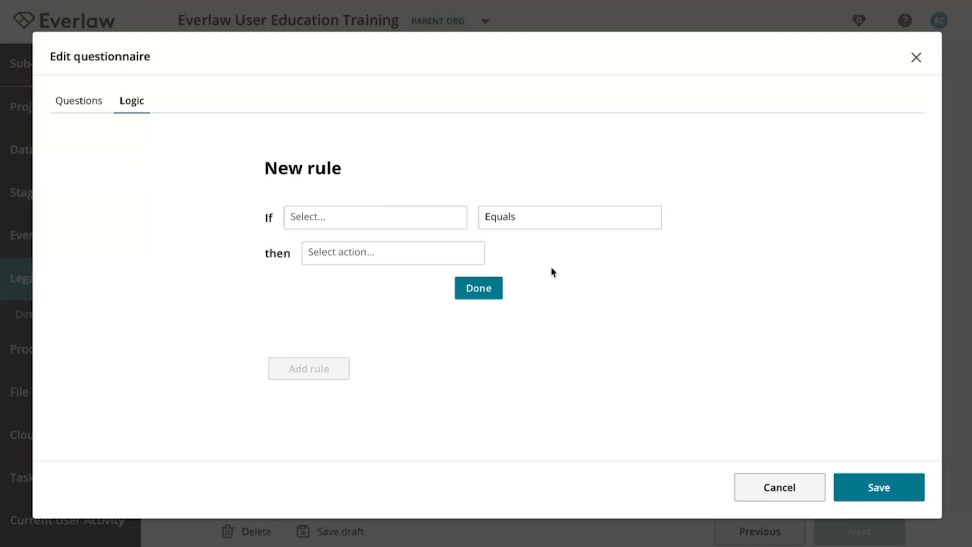
pyautogui.click(343, 216)
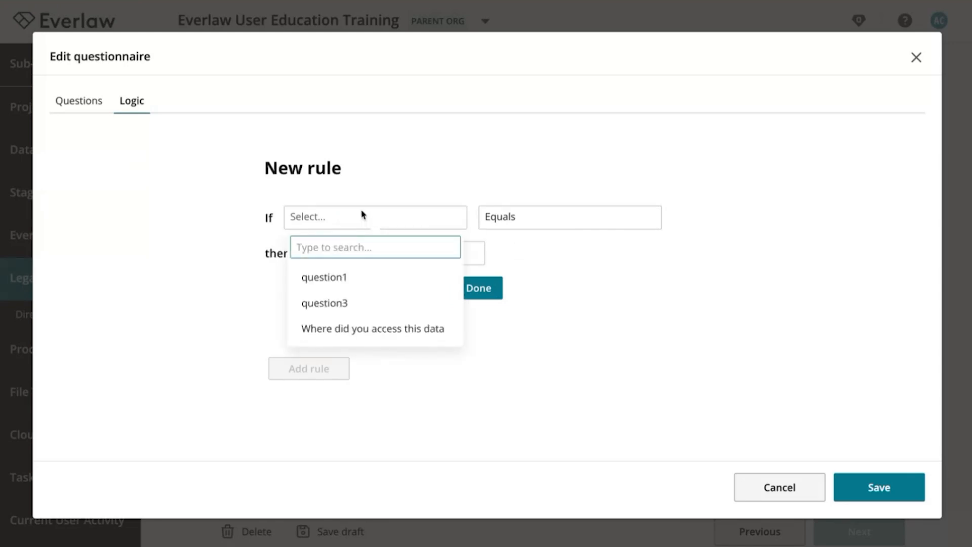
pyautogui.click(371, 328)
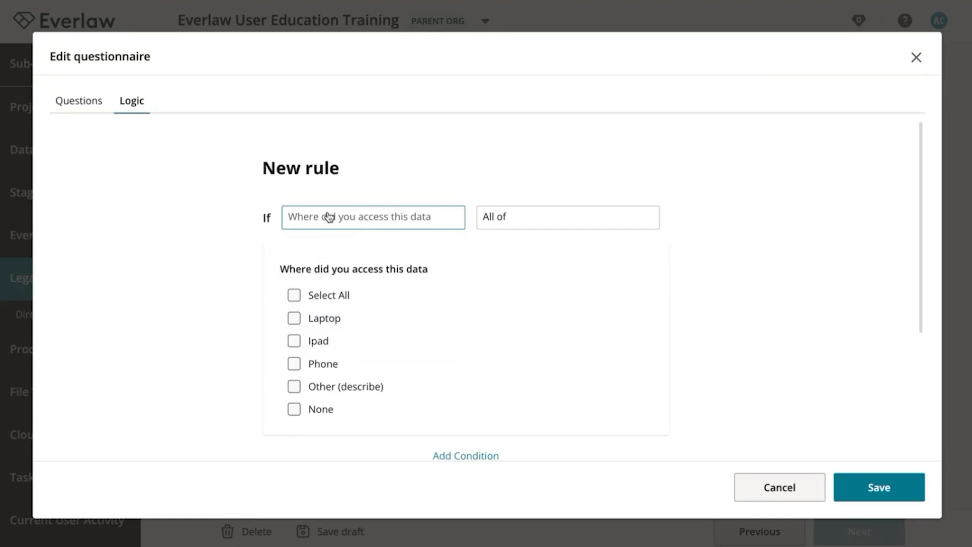
pyautogui.click(504, 224)
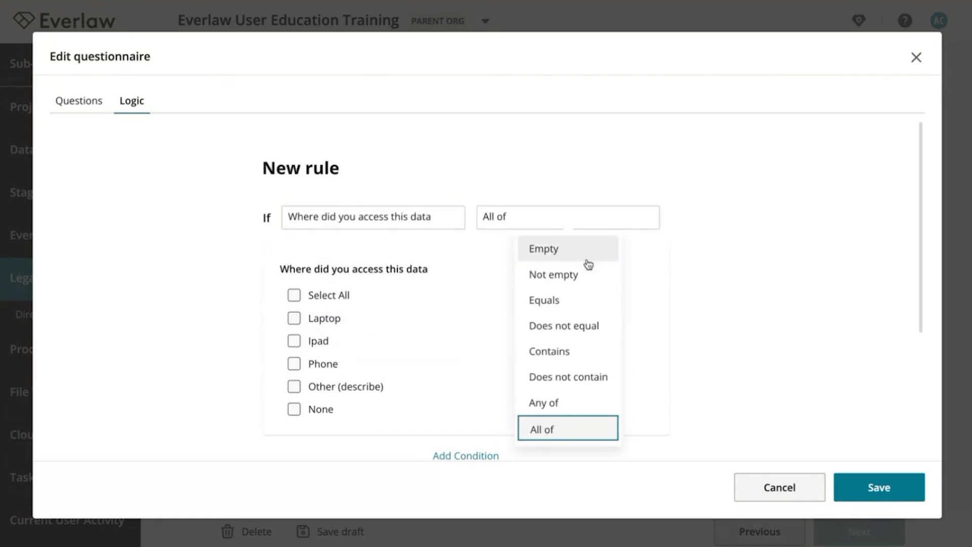
pyautogui.click(575, 401)
pyautogui.click(294, 319)
pyautogui.click(294, 341)
# - View the rule's available actions without choosing one, and save the questionnaire
pyautogui.scroll(-3, 400, 339)
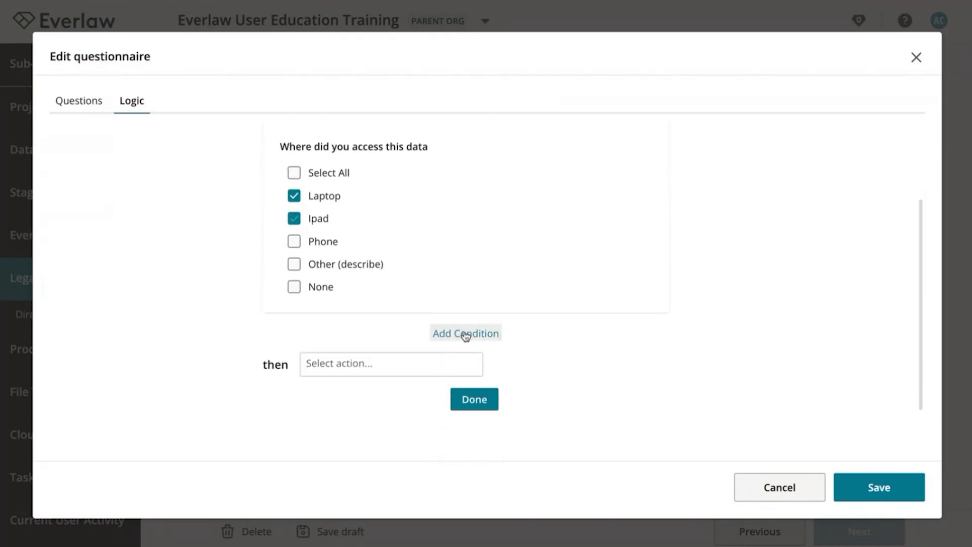
pyautogui.click(409, 362)
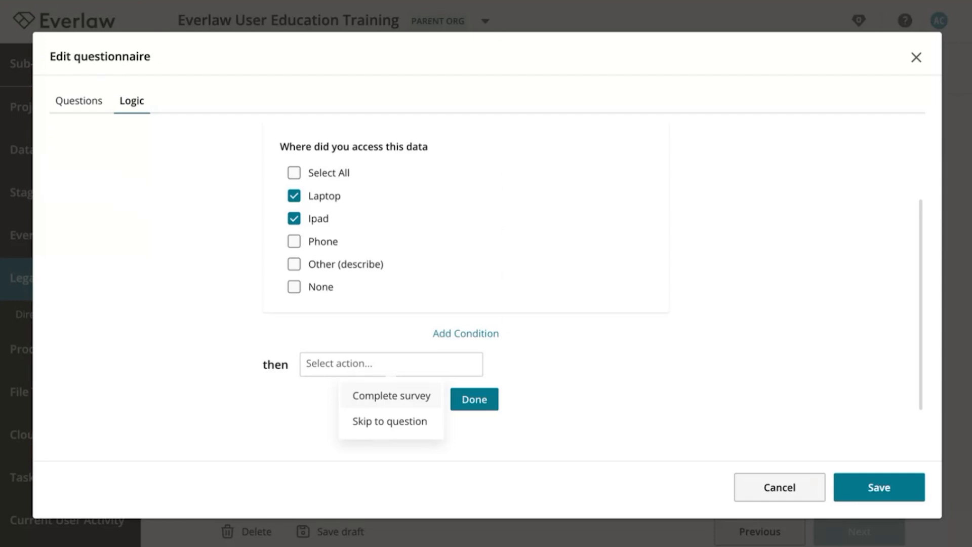
pyautogui.click(890, 493)
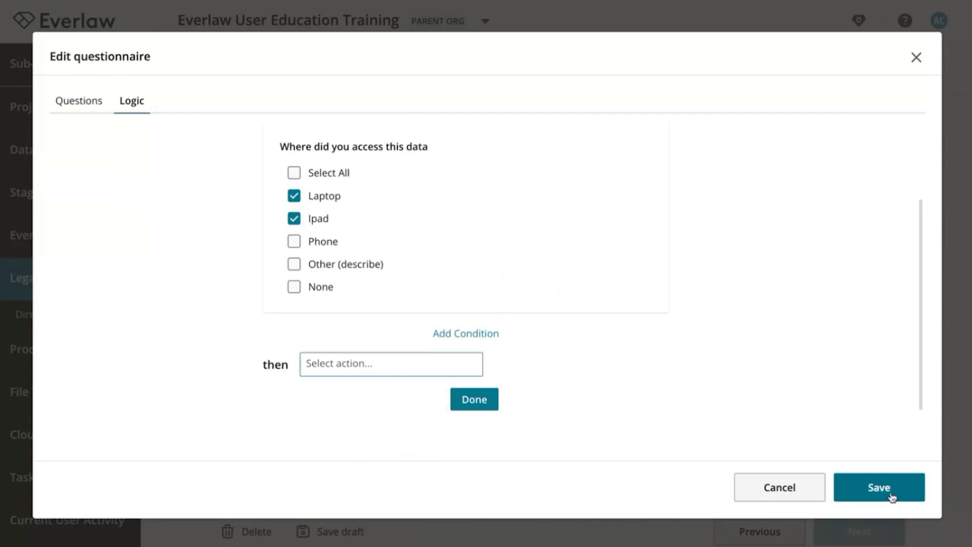
# - Review the saved questionnaire's settings and its questions in the preview on the hold's Questionnaire stage
pyautogui.scroll(-1, 648, 323)
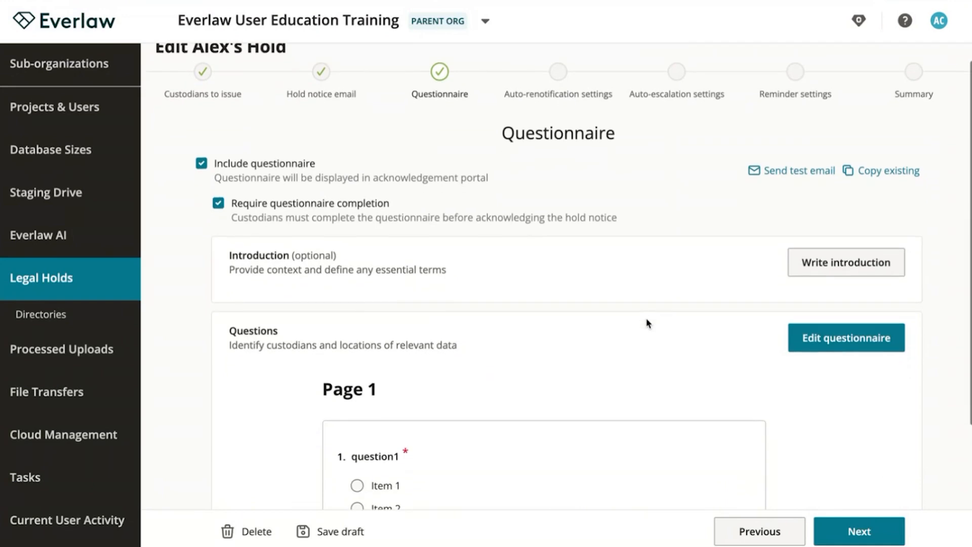
pyautogui.scroll(-2, 648, 323)
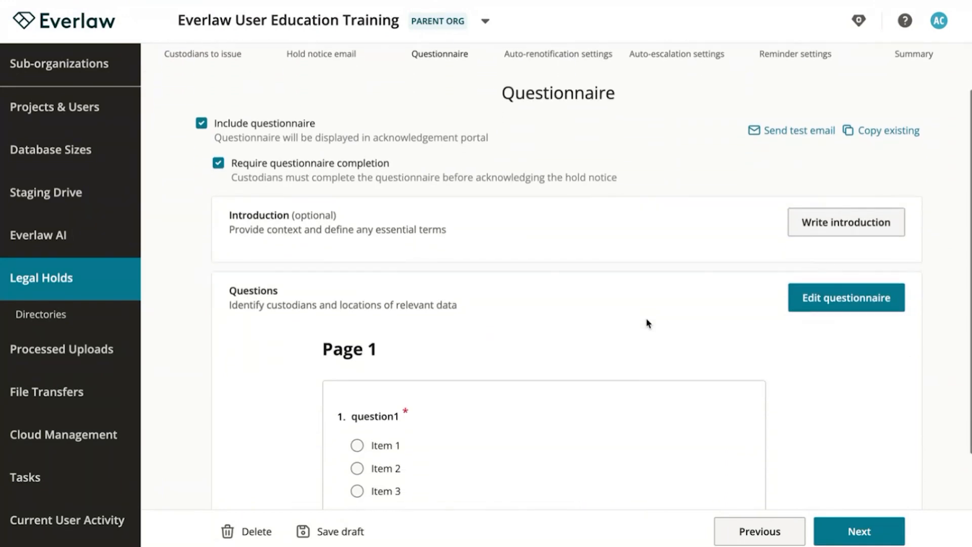
pyautogui.scroll(3, 648, 323)
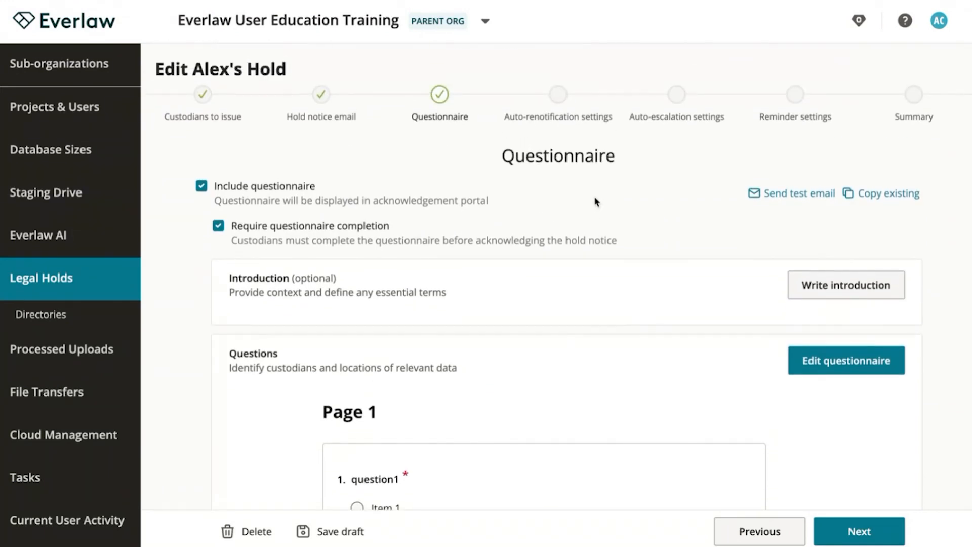
pyautogui.scroll(-1, 631, 401)
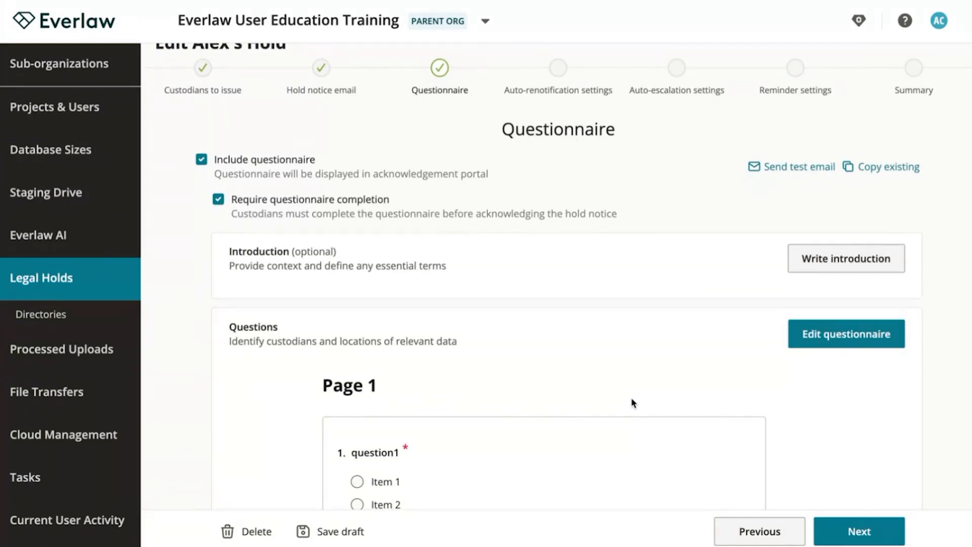
pyautogui.scroll(-3, 630, 397)
pyautogui.scroll(3, 631, 397)
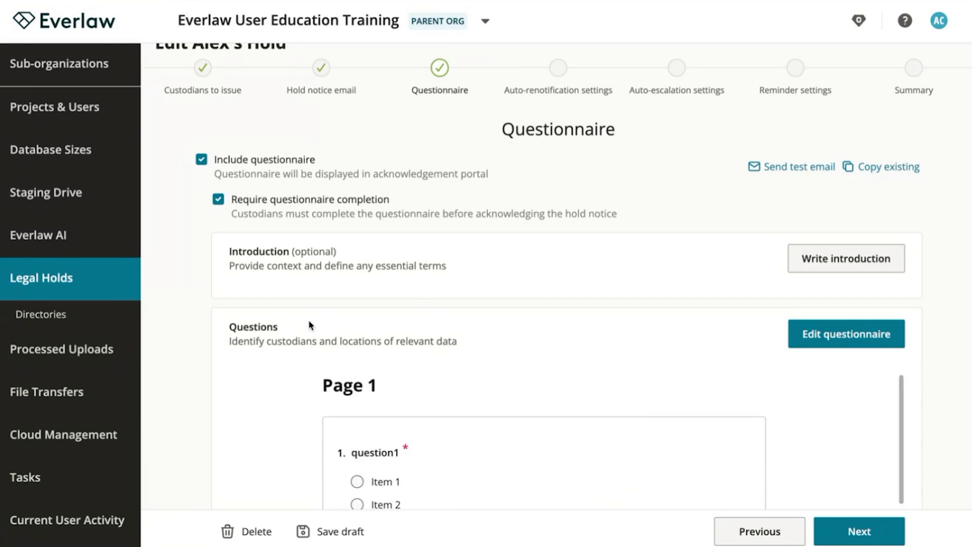
pyautogui.scroll(-4, 309, 320)
pyautogui.scroll(-4, 308, 319)
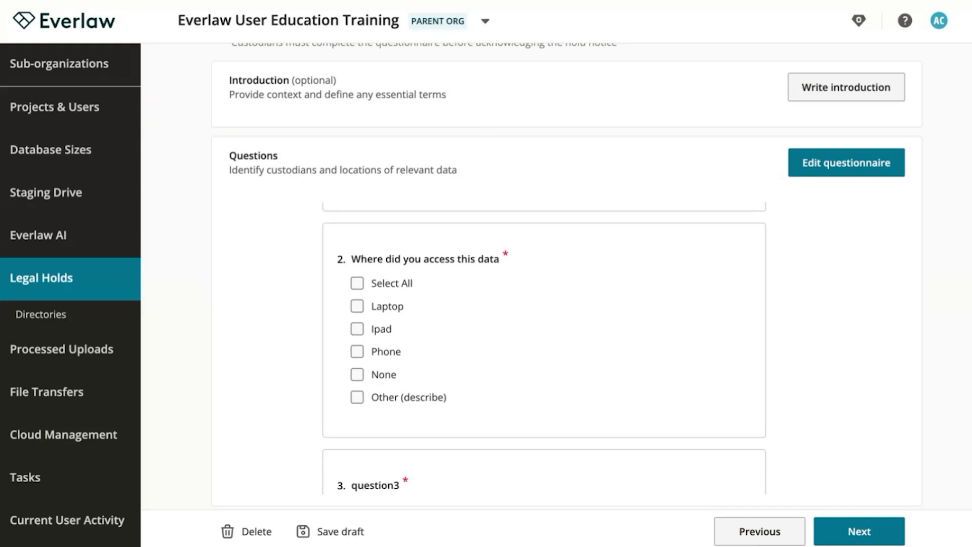
pyautogui.scroll(4, 321, 171)
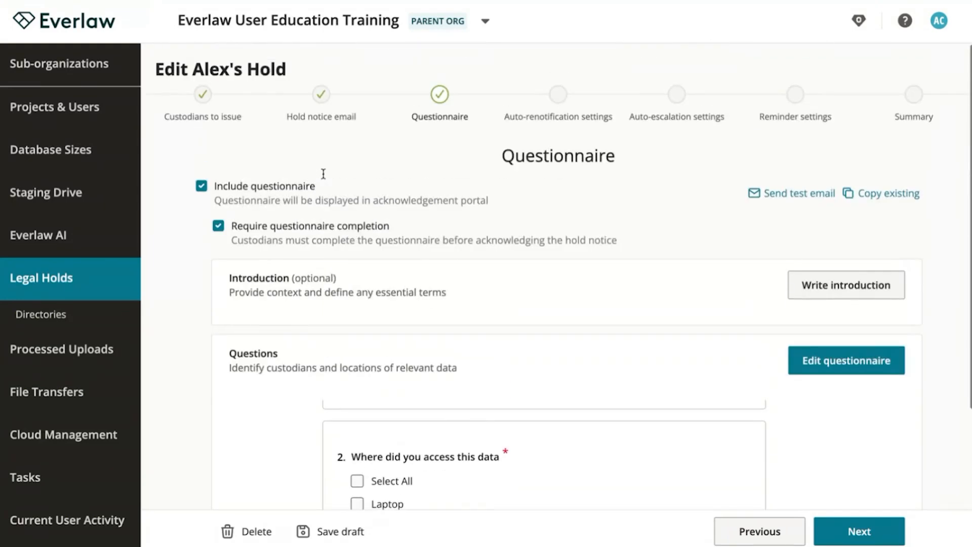
# - Delete the draft legal hold notice and confirm the deletion
pyautogui.click(239, 532)
pyautogui.click(612, 318)
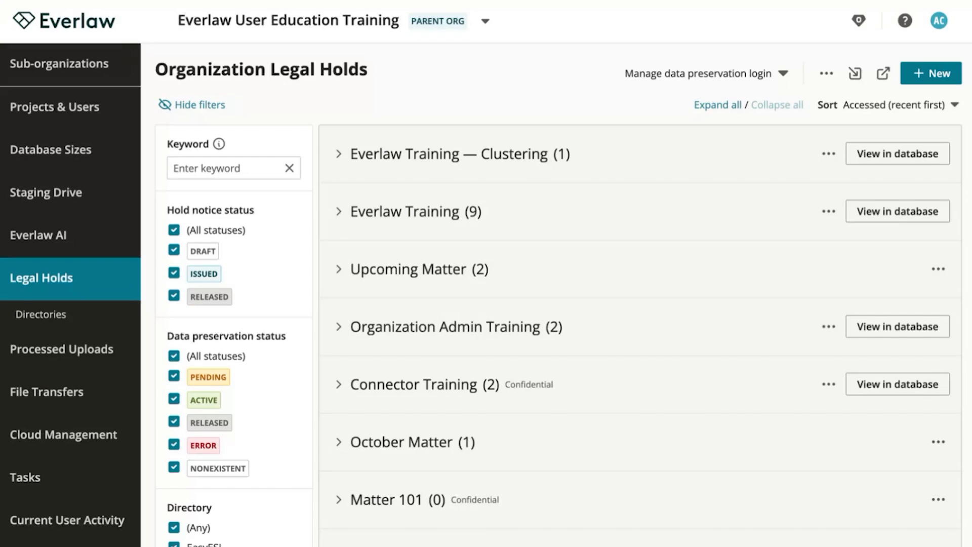
# - Examine the field data import page and its CSV template download without saving the file, and return to the organization's legal holds
pyautogui.click(854, 74)
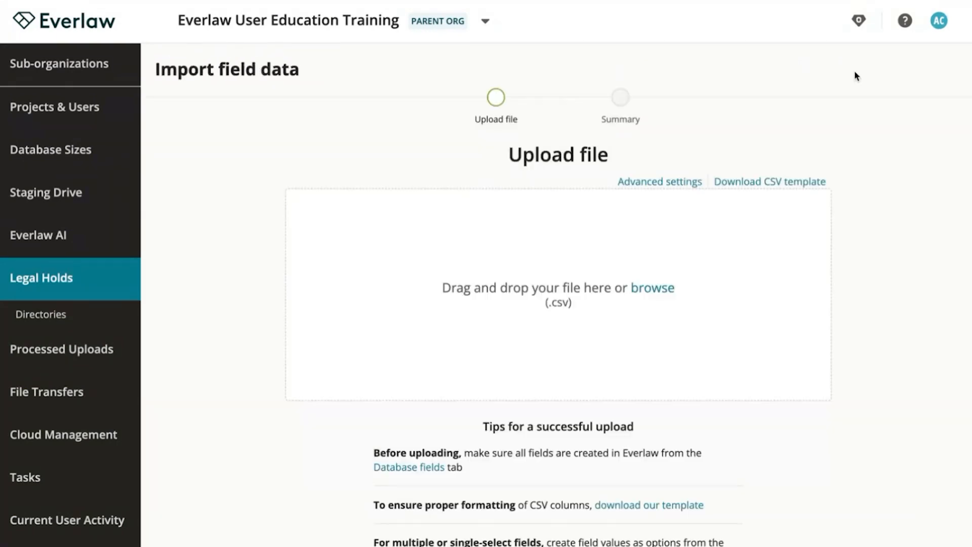
pyautogui.scroll(-1, 804, 284)
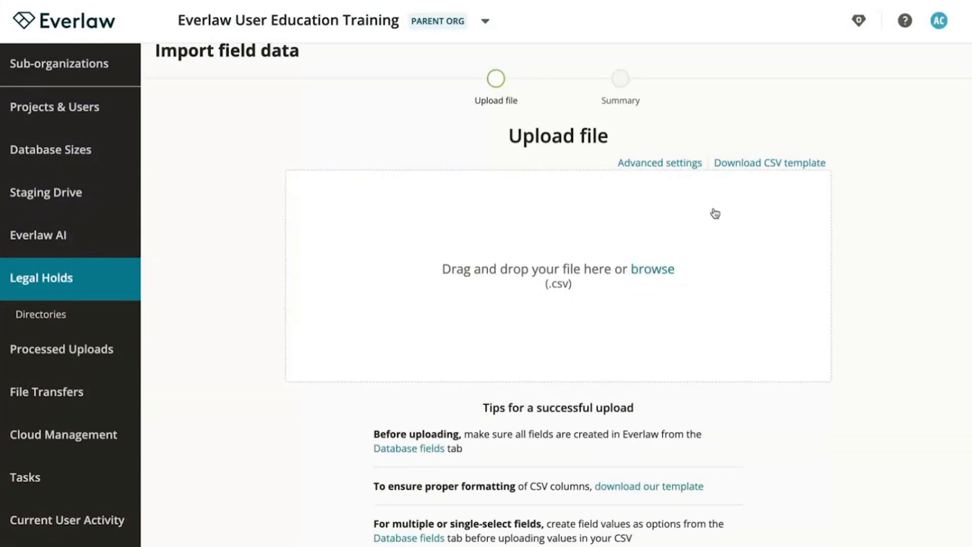
pyautogui.click(762, 164)
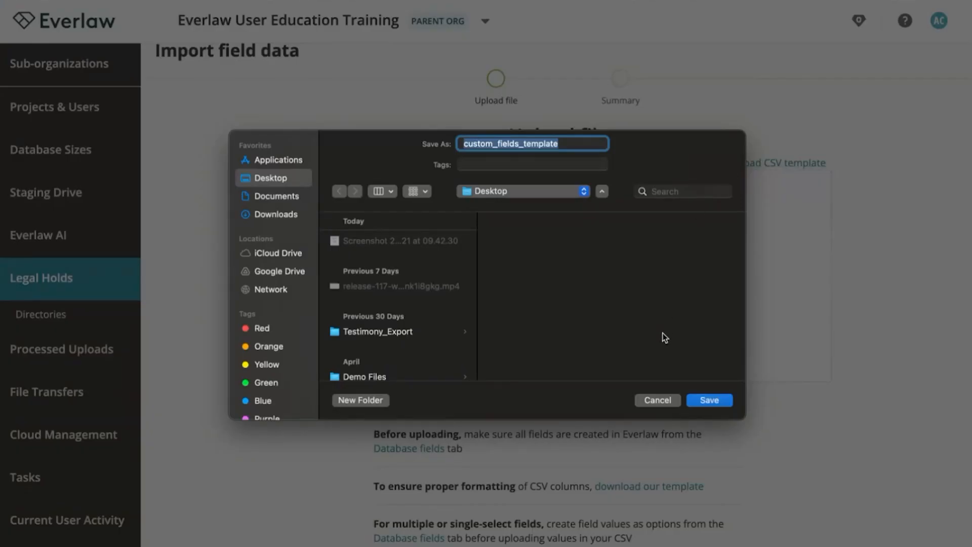
pyautogui.click(657, 401)
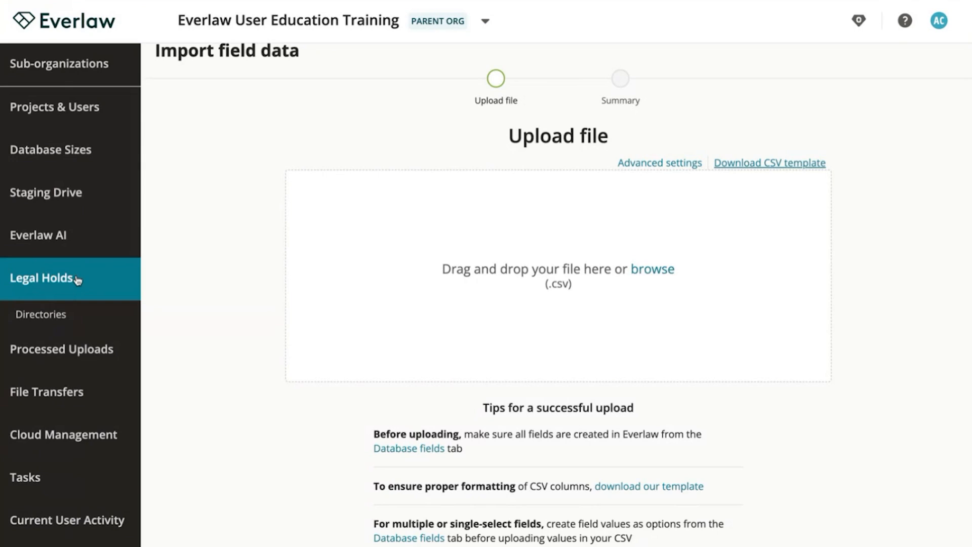
pyautogui.click(52, 282)
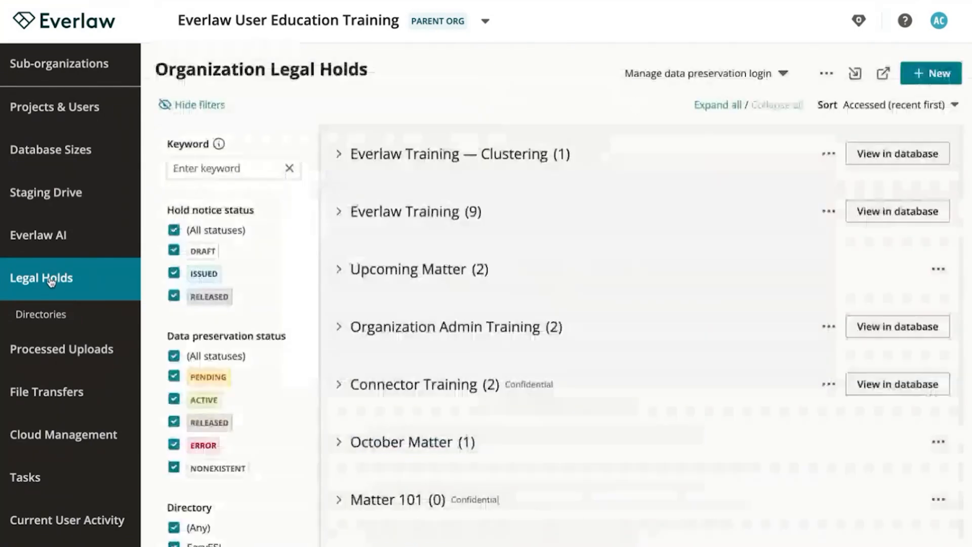
# - View the CSV export choices for the legal holds, and clear all hold notice status filters on the list
pyautogui.click(884, 75)
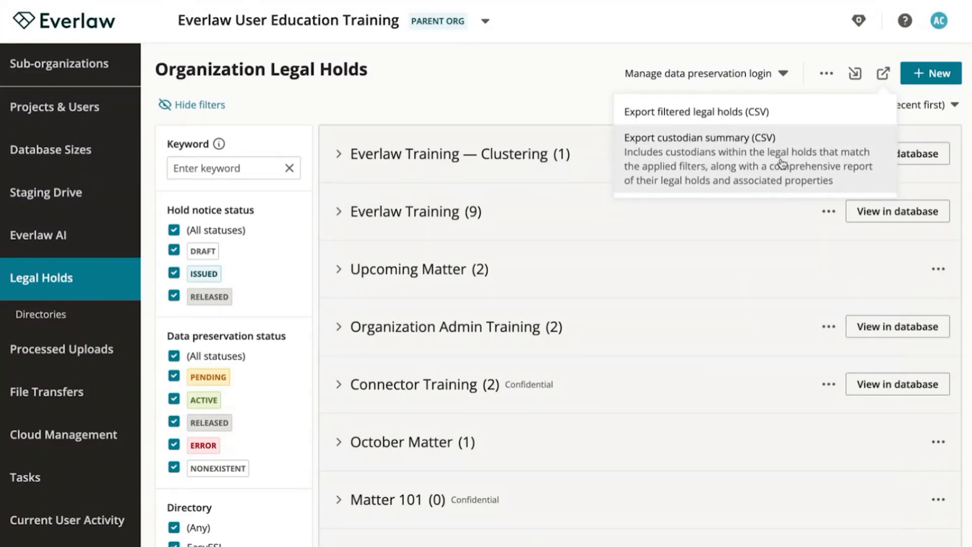
pyautogui.click(544, 77)
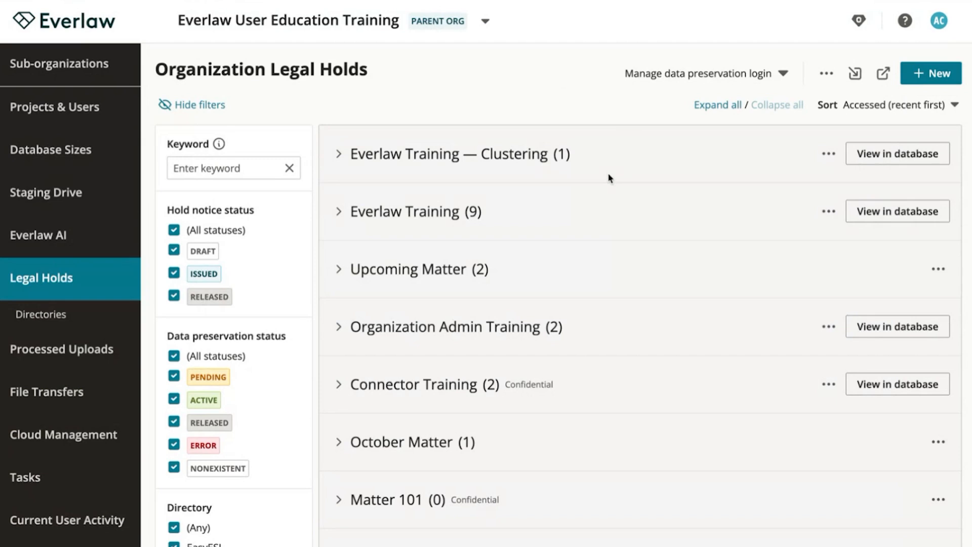
pyautogui.click(173, 274)
pyautogui.click(174, 230)
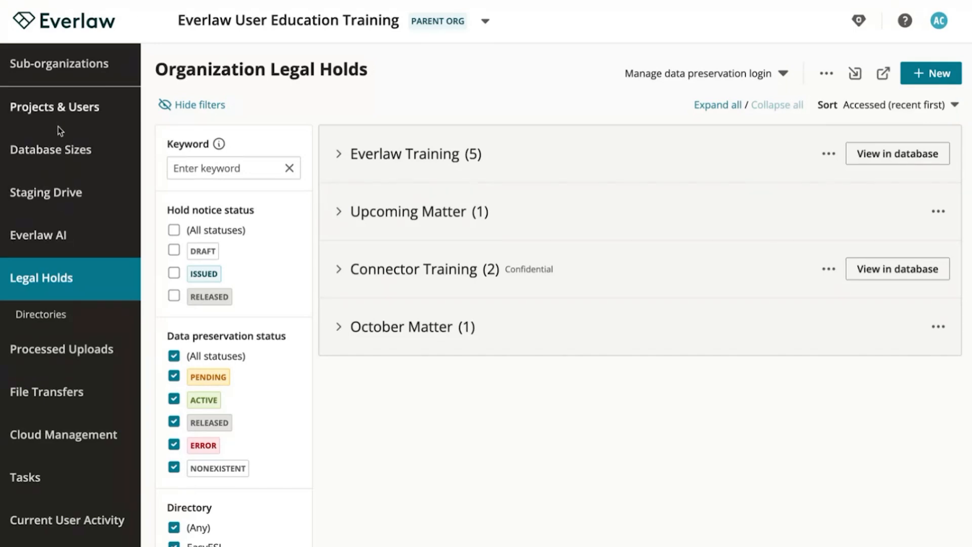
# - Open the organization's Projects & Users page
pyautogui.click(34, 107)
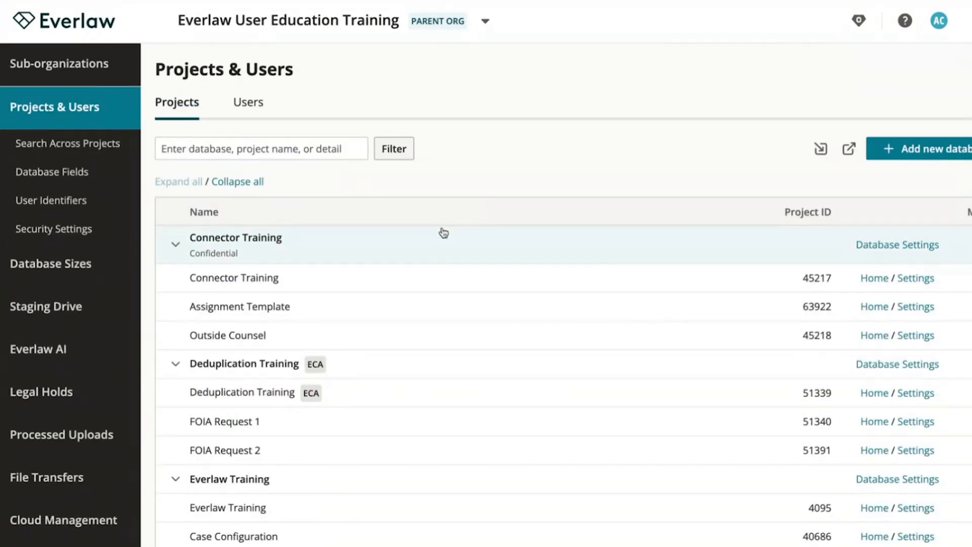
# - View the additional action options for the Connector Training database and for its Connector Training project without choosing any
pyautogui.hscroll(2, 579, 252)
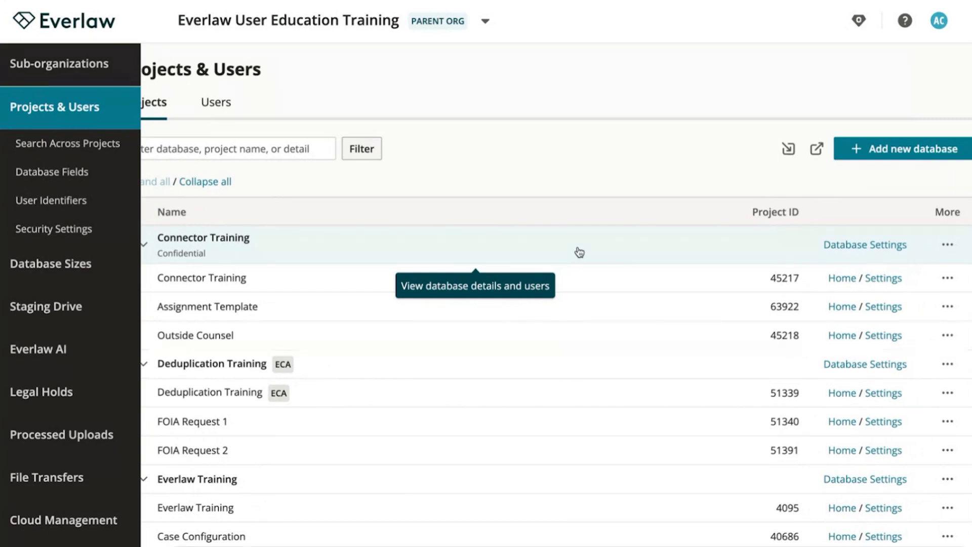
pyautogui.click(949, 246)
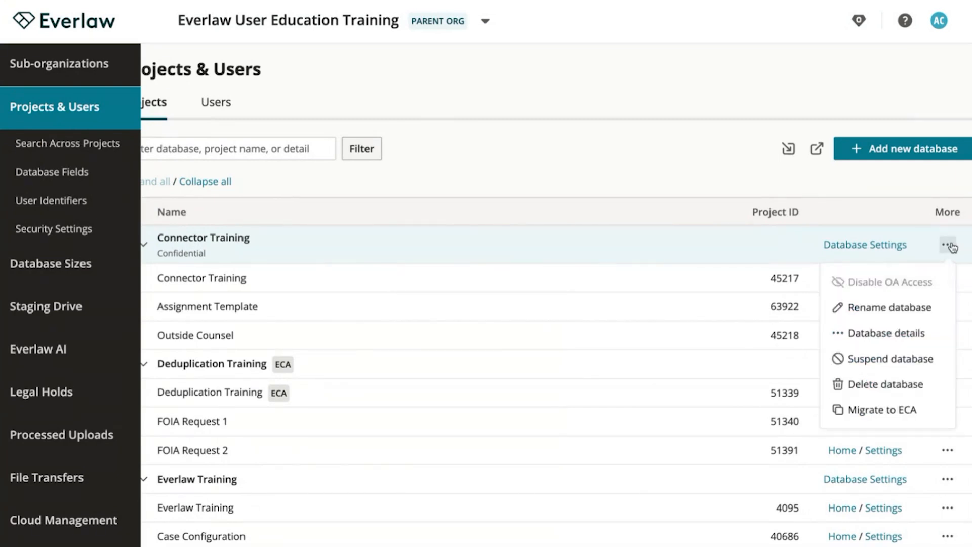
pyautogui.click(821, 180)
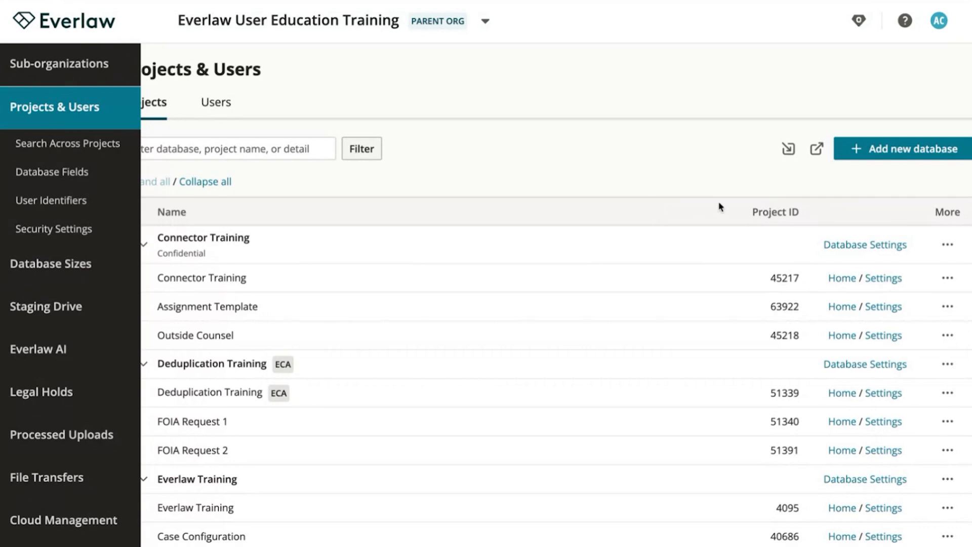
pyautogui.click(947, 277)
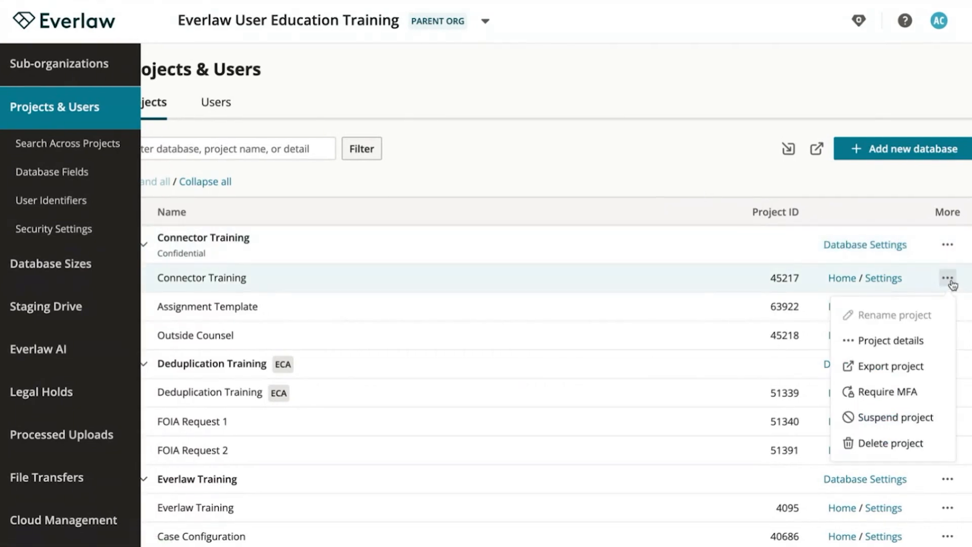
pyautogui.click(679, 165)
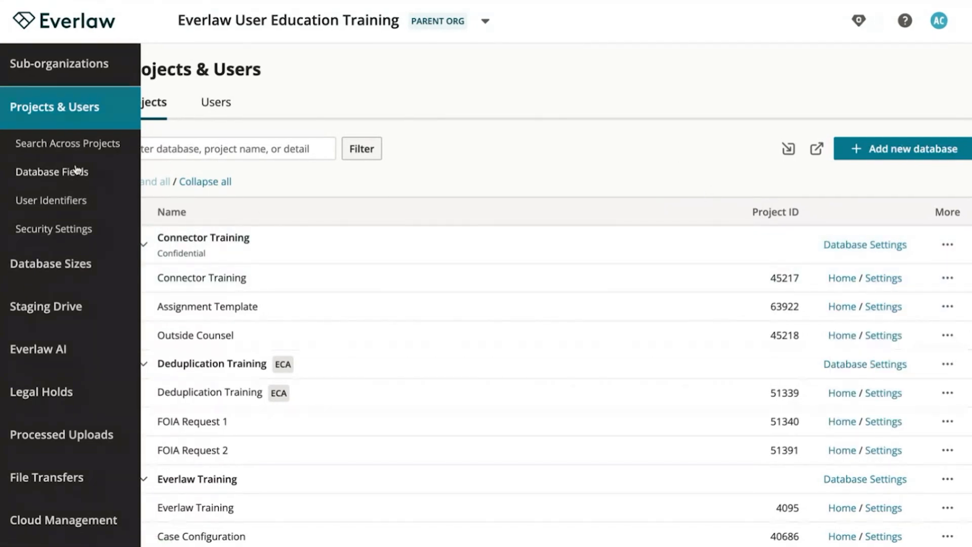
# - Open the organization's Database Sizes page
pyautogui.click(79, 263)
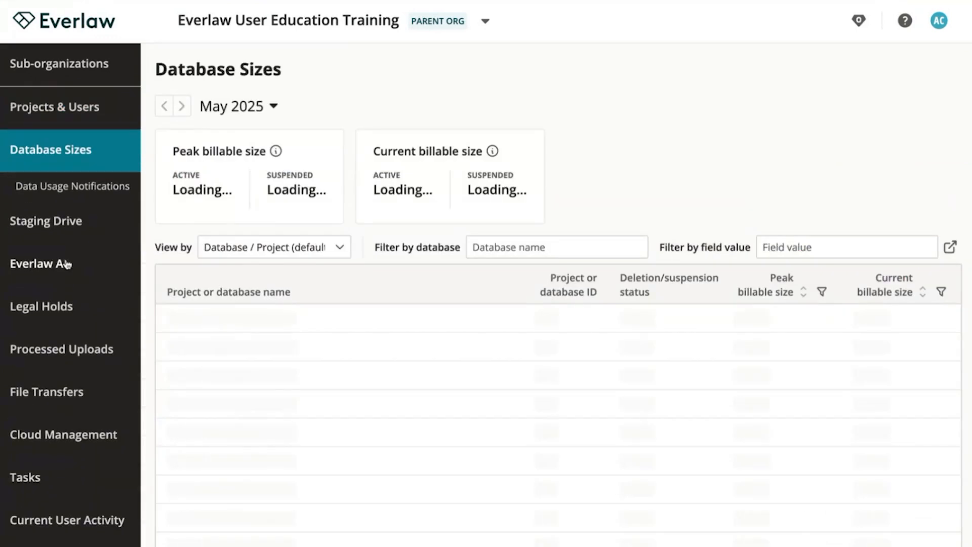